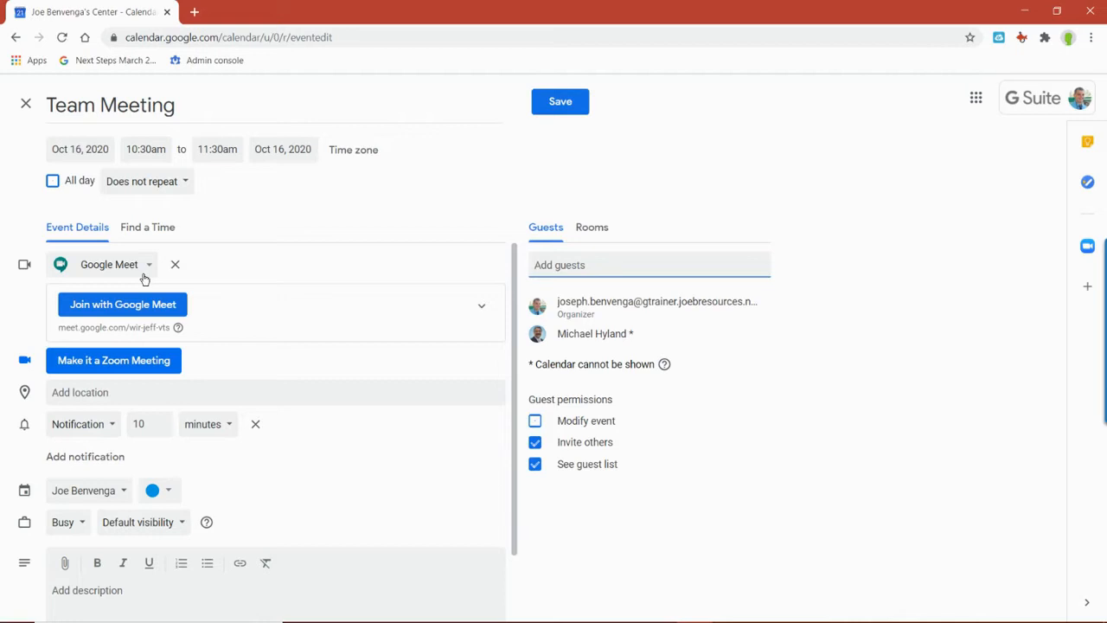
Save the October 16 Team Meeting event with Google Meet conferencing and confirm inviting the external guest
{"action": "left_click", "coordinate": [144, 278]}
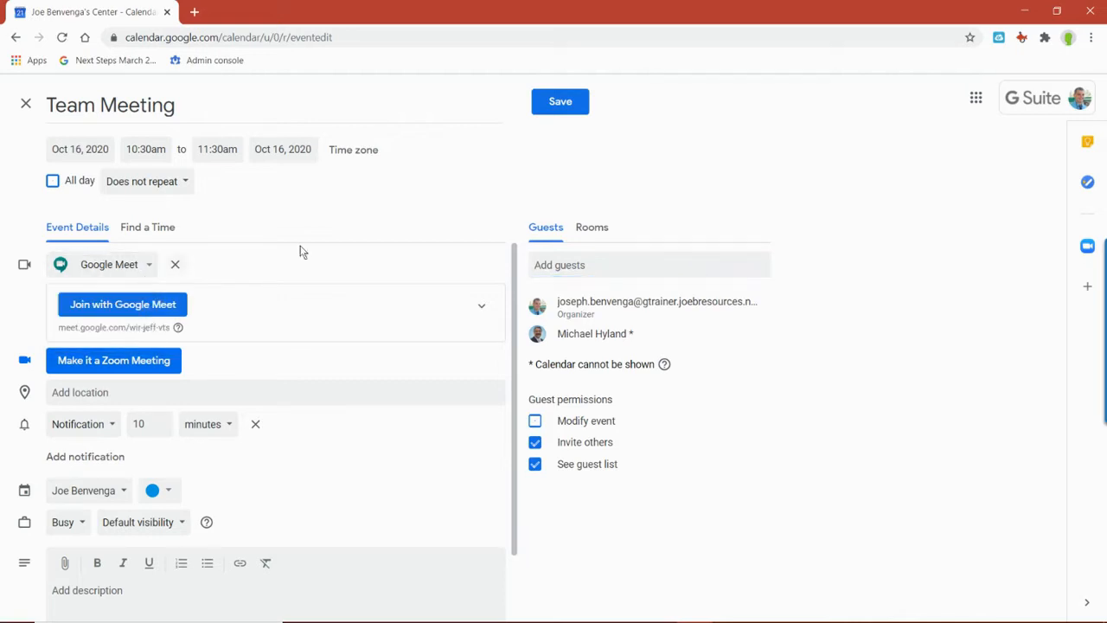
{"action": "left_click", "coordinate": [576, 108]}
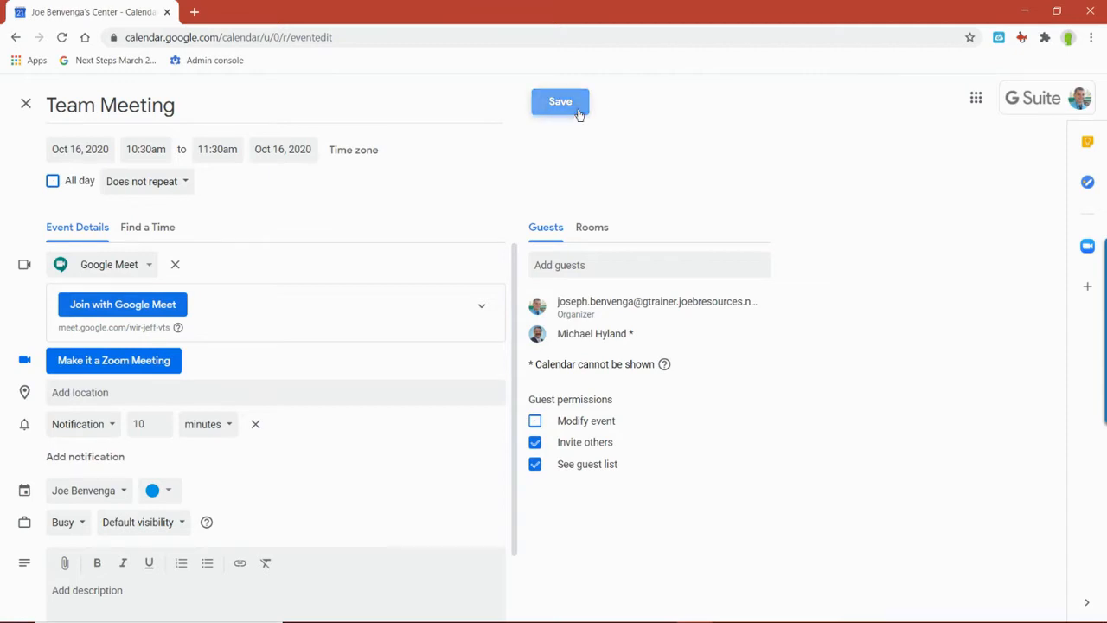
{"action": "left_click", "coordinate": [635, 374]}
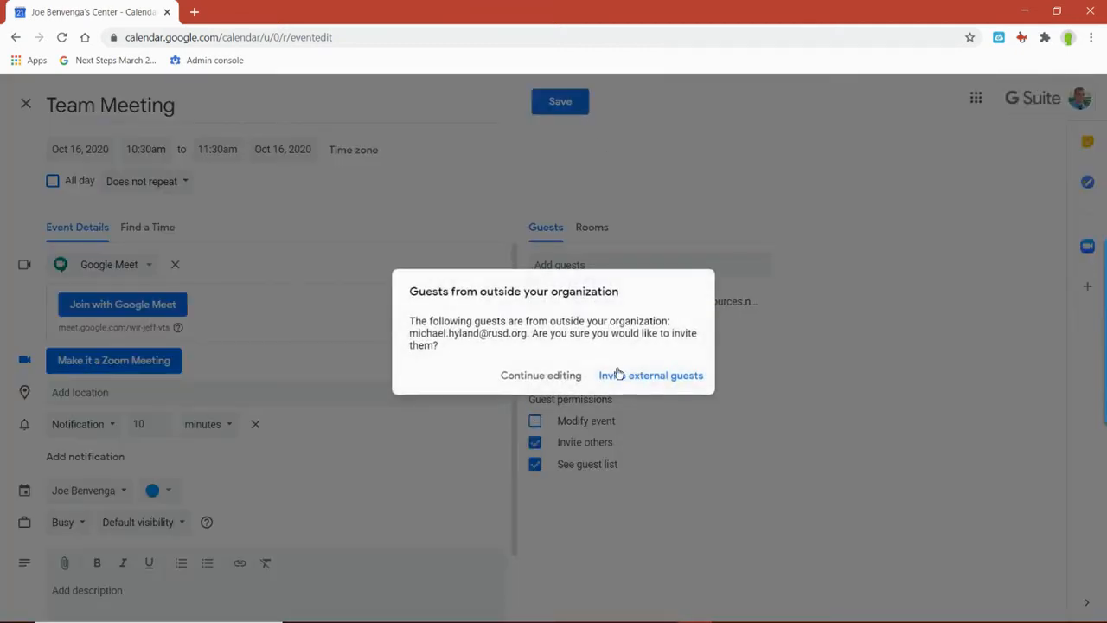
{"action": "left_click", "coordinate": [629, 377]}
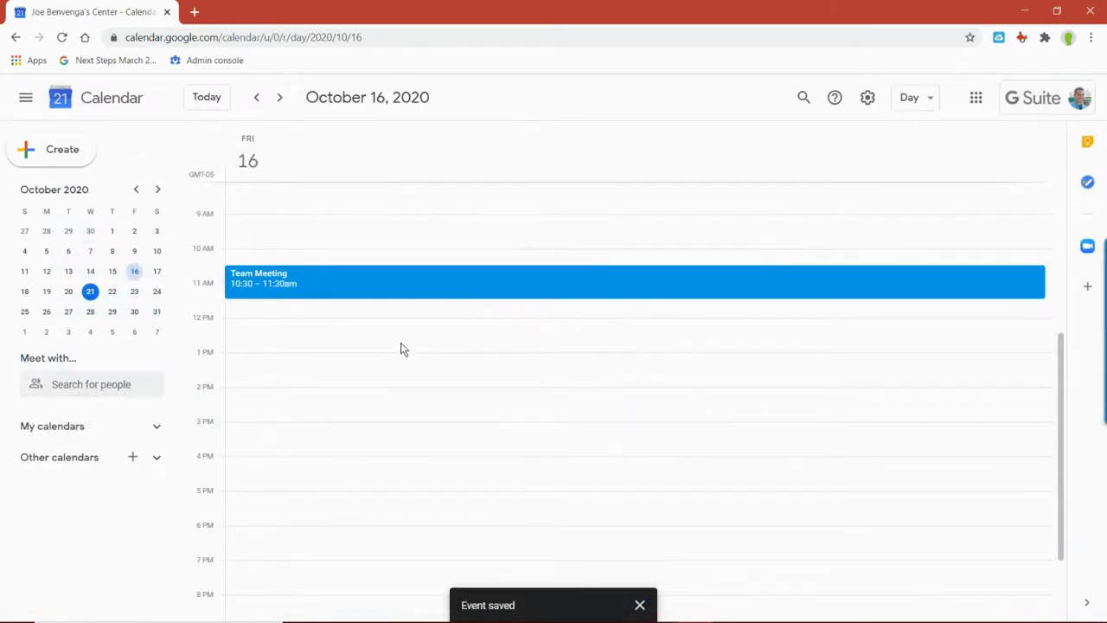
Edit the saved Team Meeting event to use Zoom Meeting conferencing and save it without sending update emails
{"action": "left_click", "coordinate": [396, 286]}
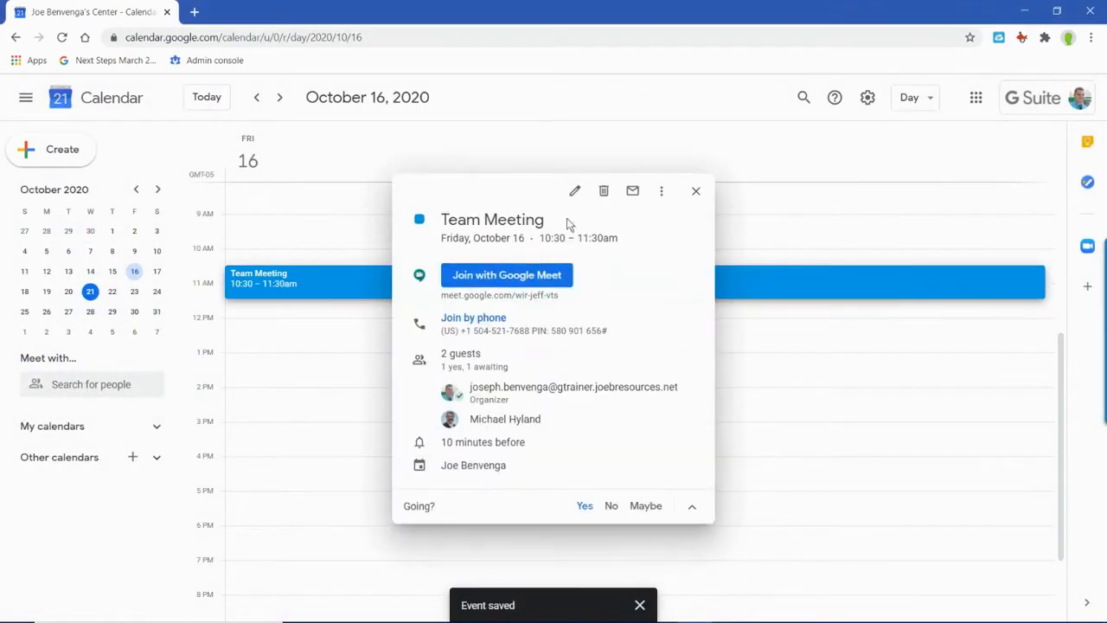
{"action": "left_click", "coordinate": [574, 190]}
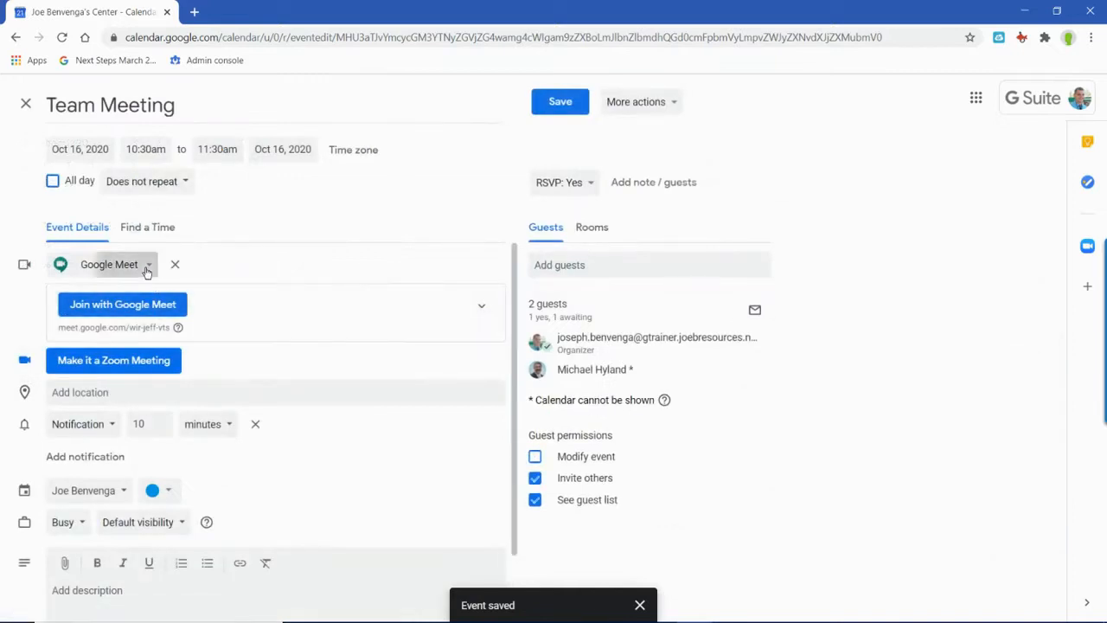
{"action": "left_click", "coordinate": [147, 265]}
{"action": "left_click", "coordinate": [141, 340]}
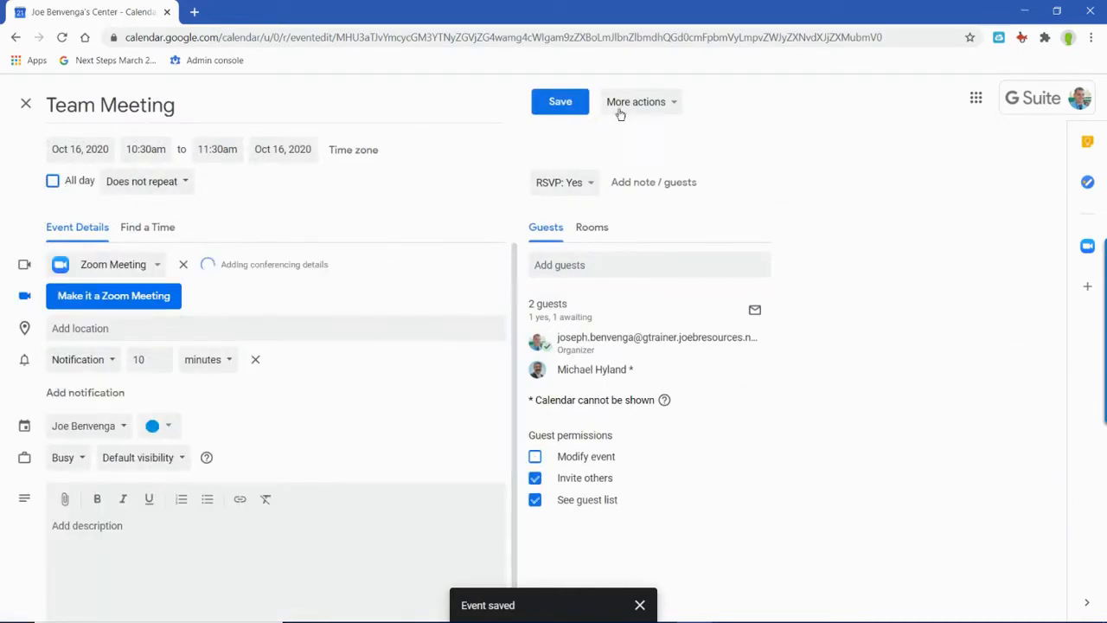
{"action": "left_click", "coordinate": [563, 102]}
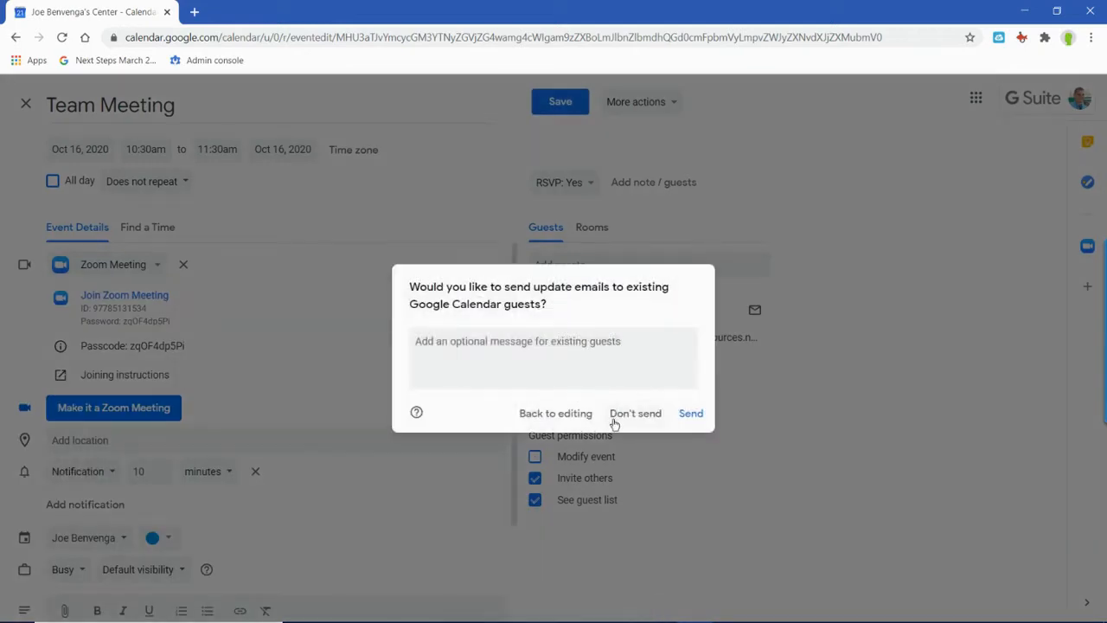
{"action": "left_click", "coordinate": [633, 413]}
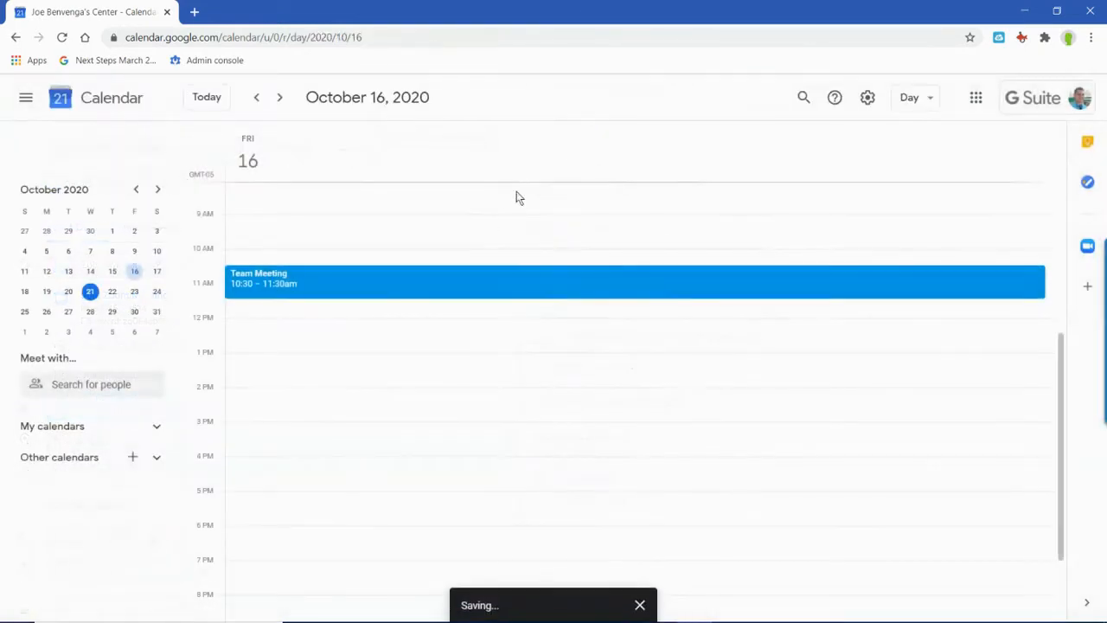
Create an event titled "Team Meeting 2" on October 16 from 12:00pm to 1:00pm and add a suggested contact as guest
{"action": "left_click", "coordinate": [329, 322]}
{"action": "type", "text": "Team Meeting 2"}
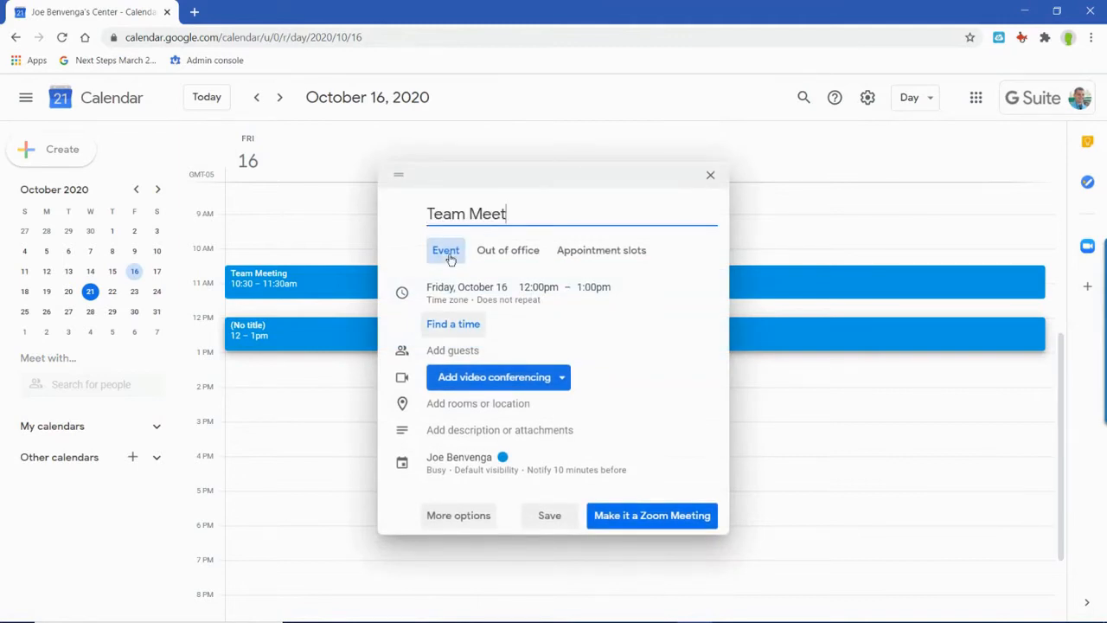
{"action": "left_click", "coordinate": [459, 518]}
{"action": "left_click", "coordinate": [677, 264]}
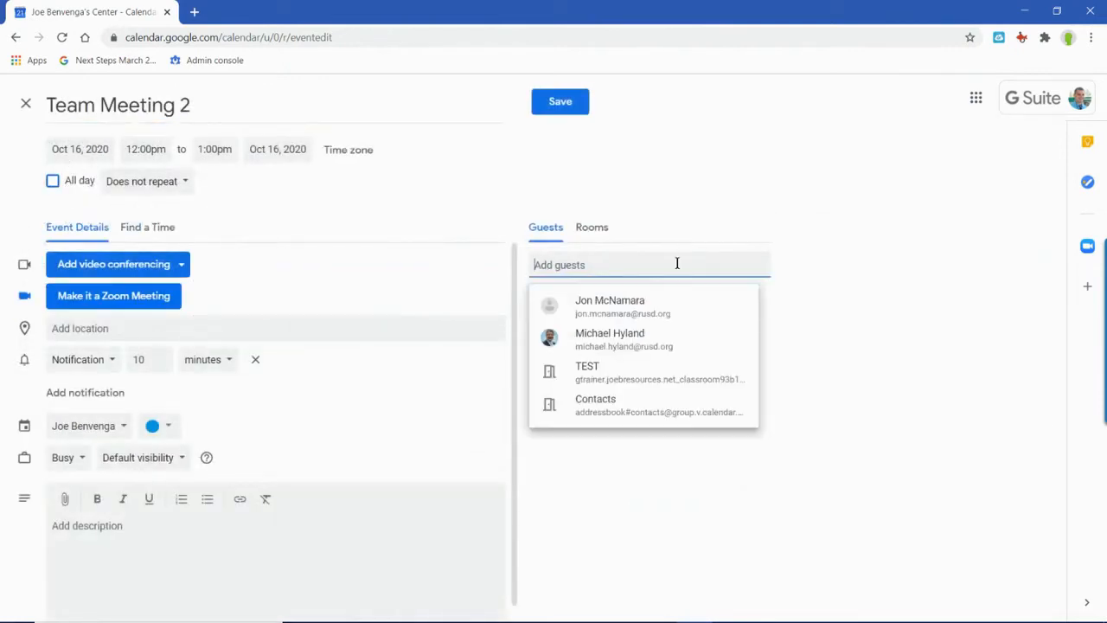
{"action": "left_click", "coordinate": [638, 300]}
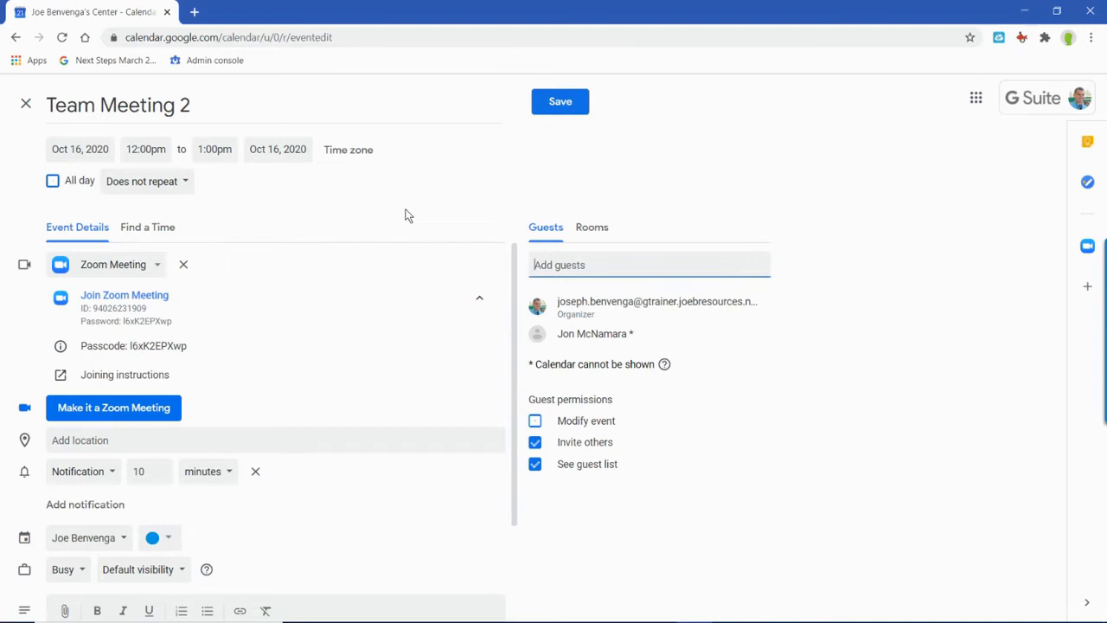
Switch the conferencing of Team Meeting 2 to Google Meet and check the available conferencing options
{"action": "left_click", "coordinate": [141, 267]}
{"action": "left_click", "coordinate": [130, 302]}
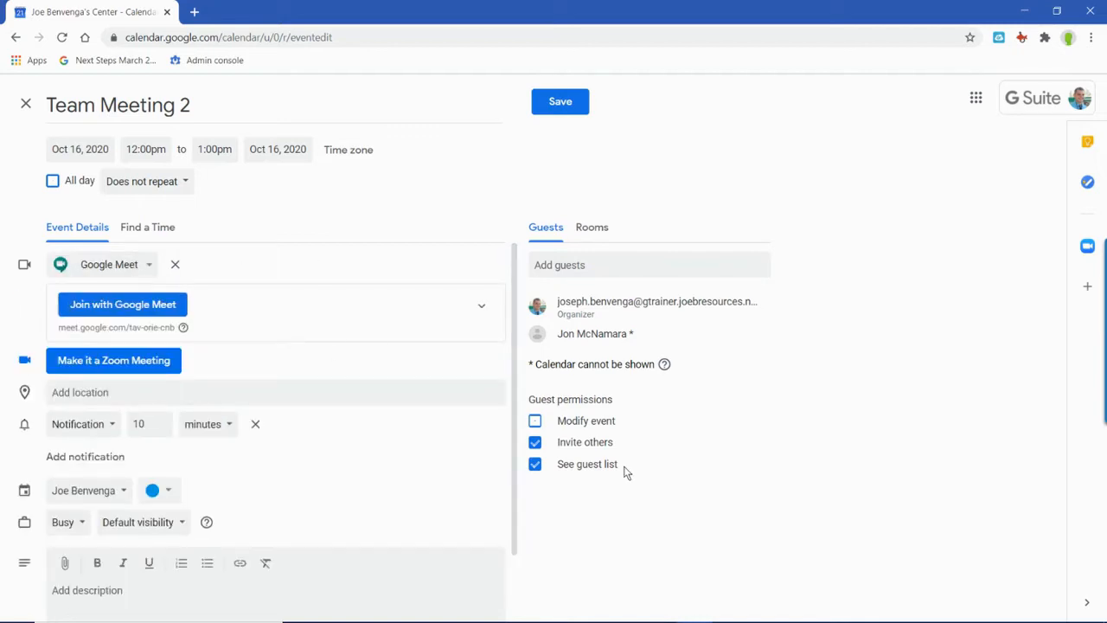
{"action": "left_click", "coordinate": [111, 275]}
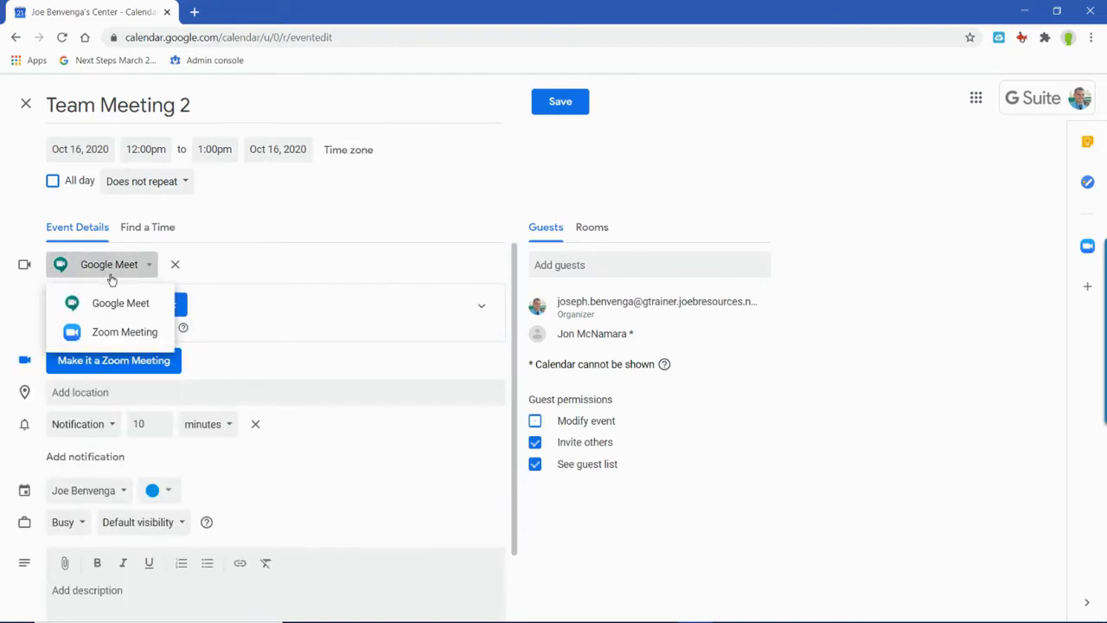
{"action": "left_click", "coordinate": [332, 211]}
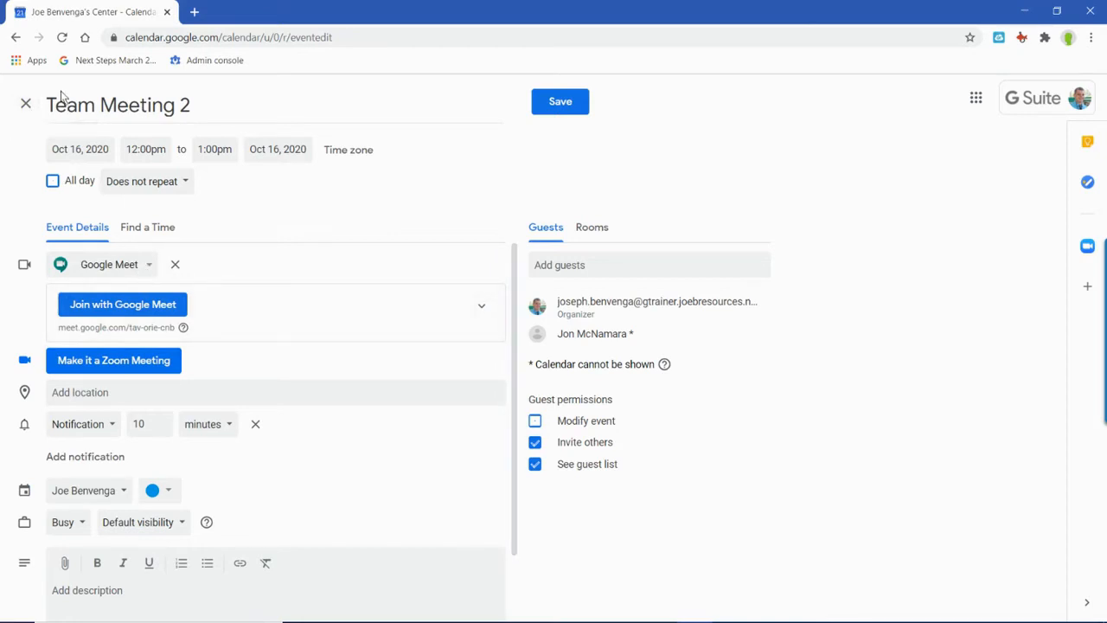
Close the Team Meeting 2 event and discard its unsaved changes
{"action": "left_click", "coordinate": [25, 103]}
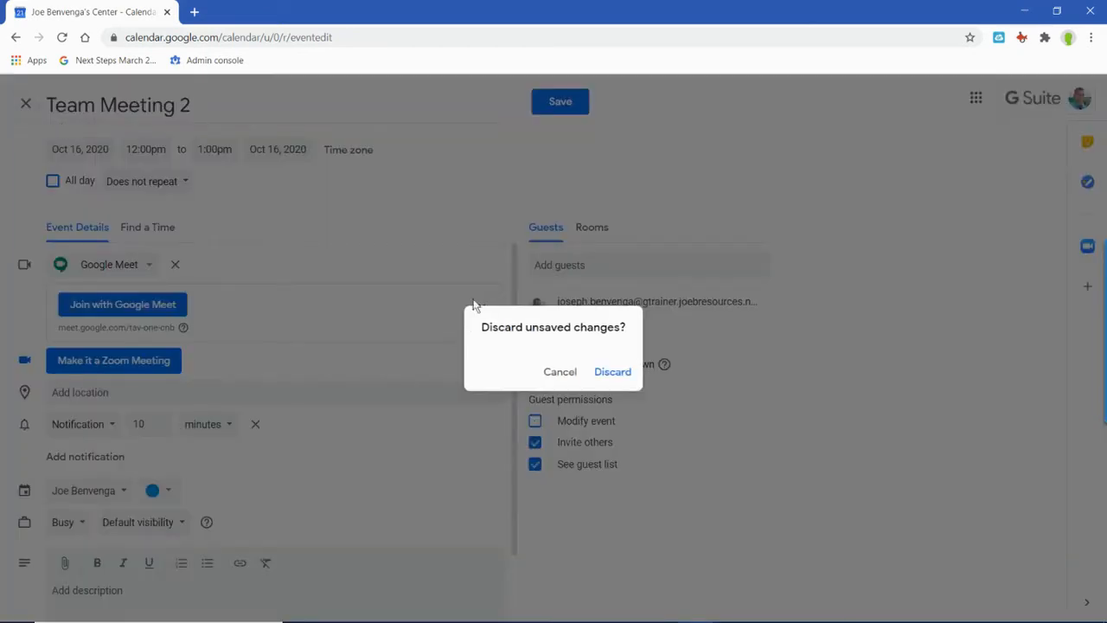
{"action": "left_click", "coordinate": [616, 373]}
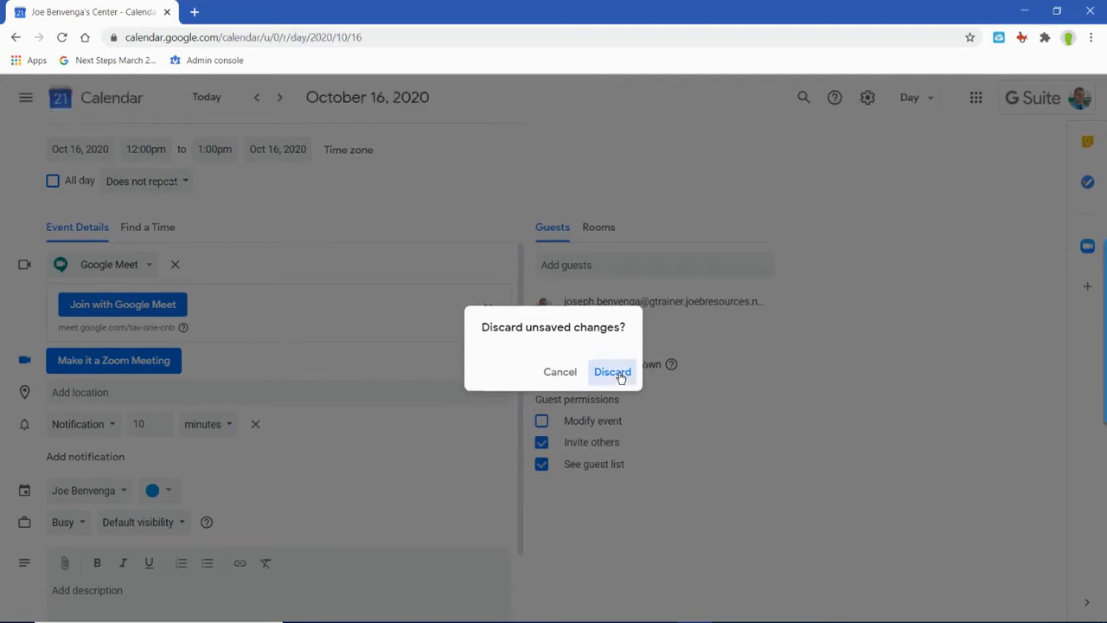
Delete the October 16 Team Meeting event without sending cancellation emails to the guests
{"action": "left_click", "coordinate": [383, 293]}
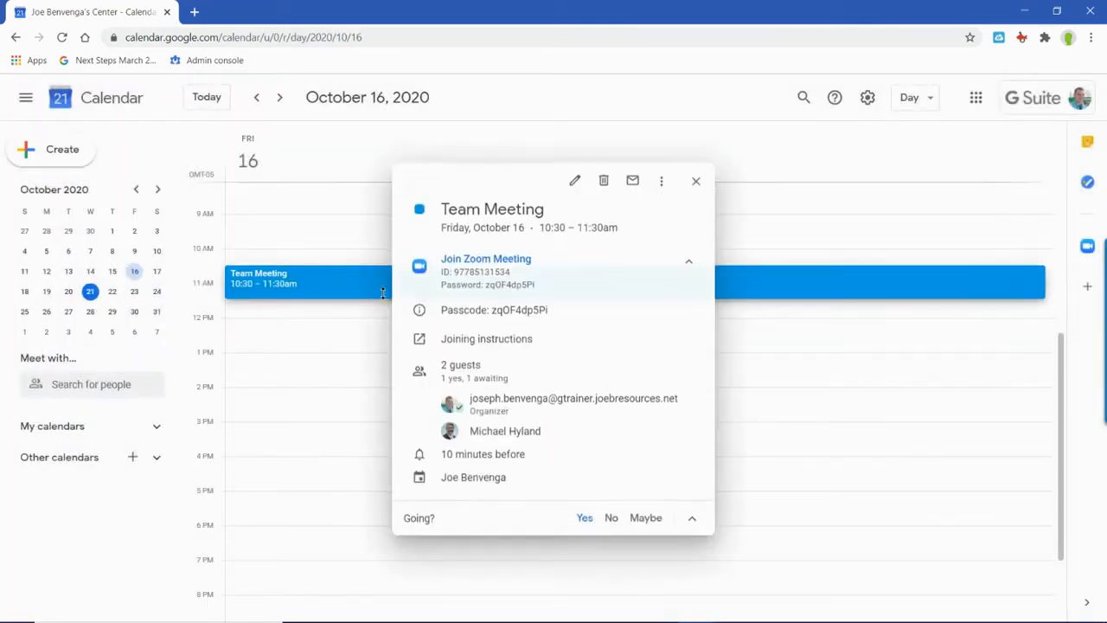
{"action": "left_click", "coordinate": [604, 180]}
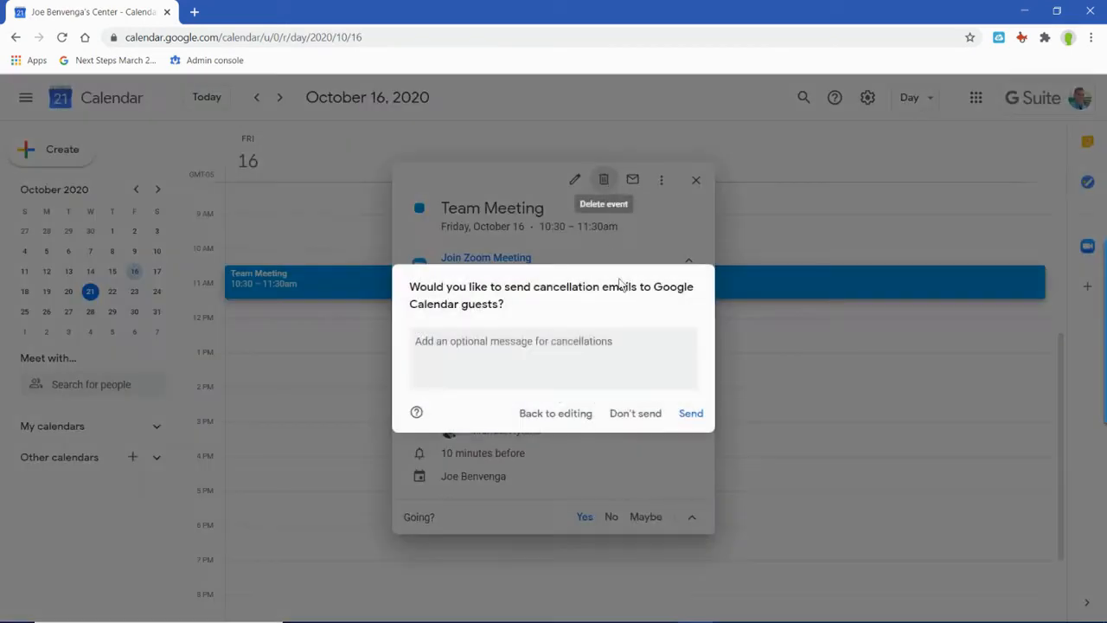
{"action": "left_click", "coordinate": [627, 414]}
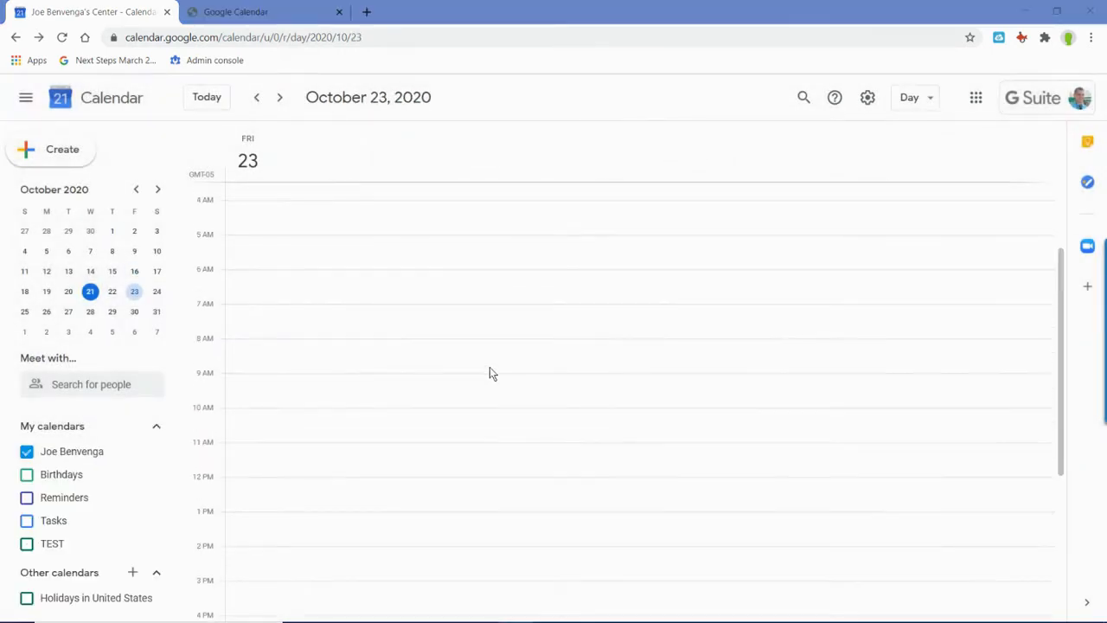
Start a calendar entry at 7:30am on October 23 titled "P/T Conferences" and make it appointment slots
{"action": "left_click", "coordinate": [433, 321]}
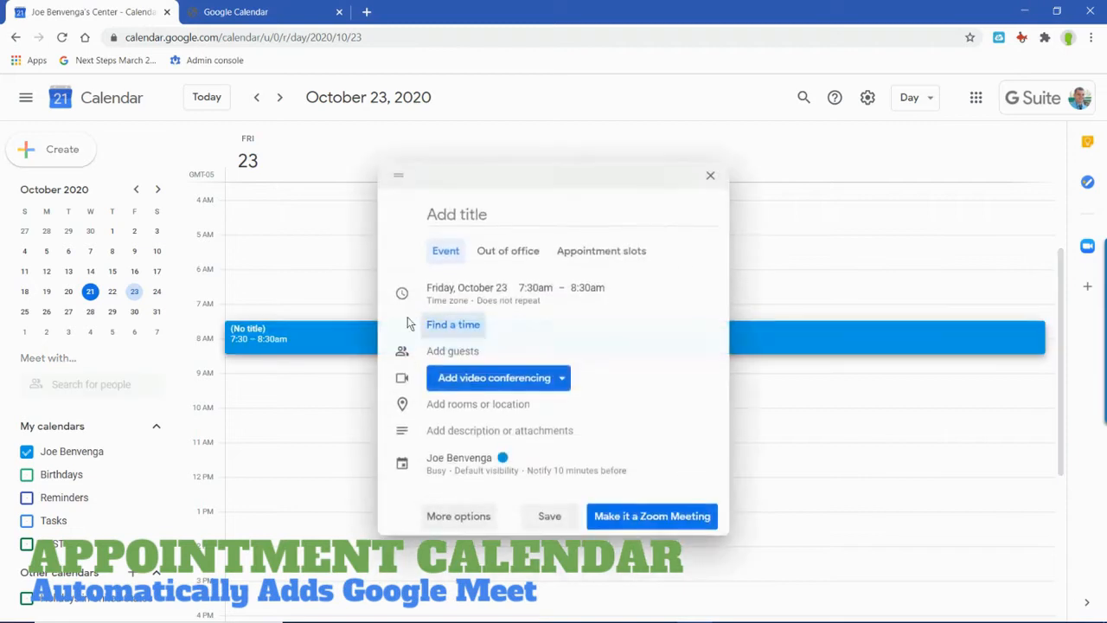
{"action": "type", "text": "P/T Con"}
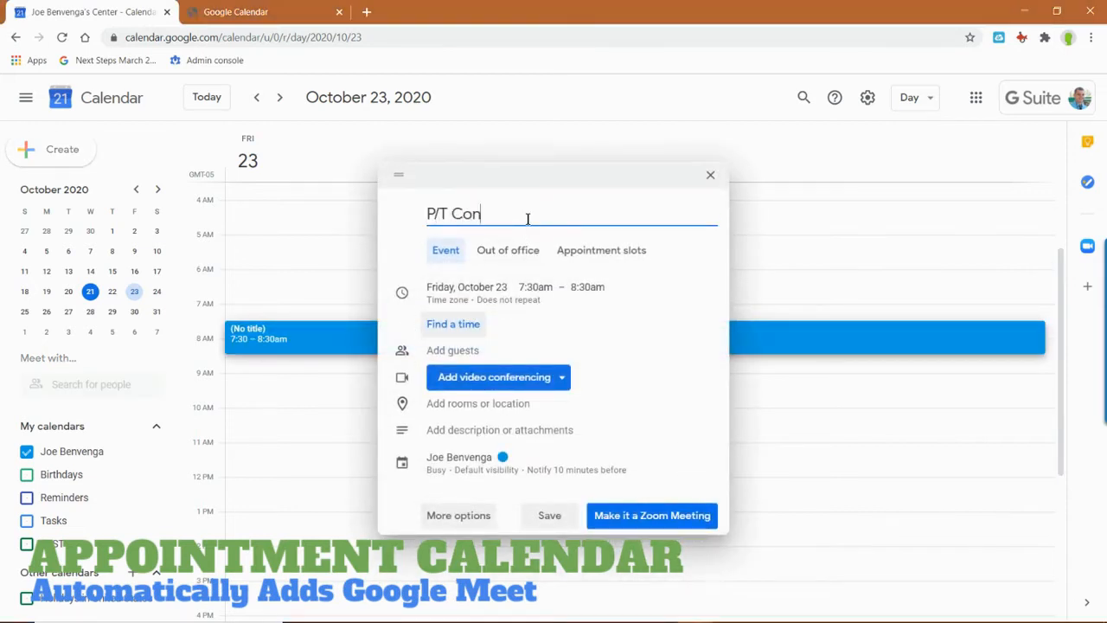
{"action": "type", "text": "ferences"}
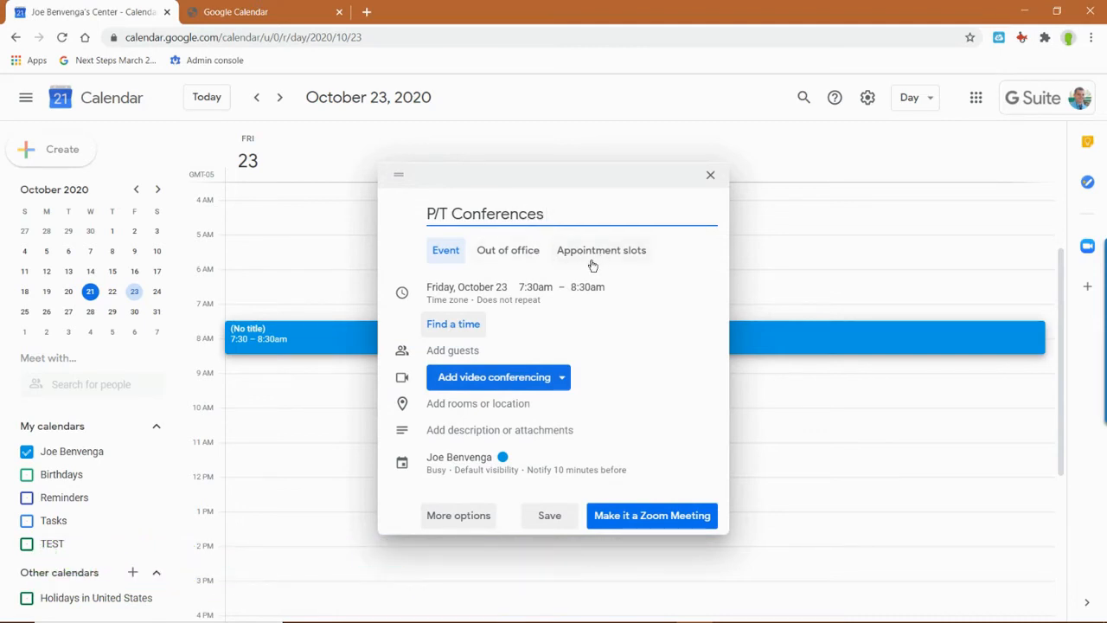
{"action": "left_click", "coordinate": [593, 252]}
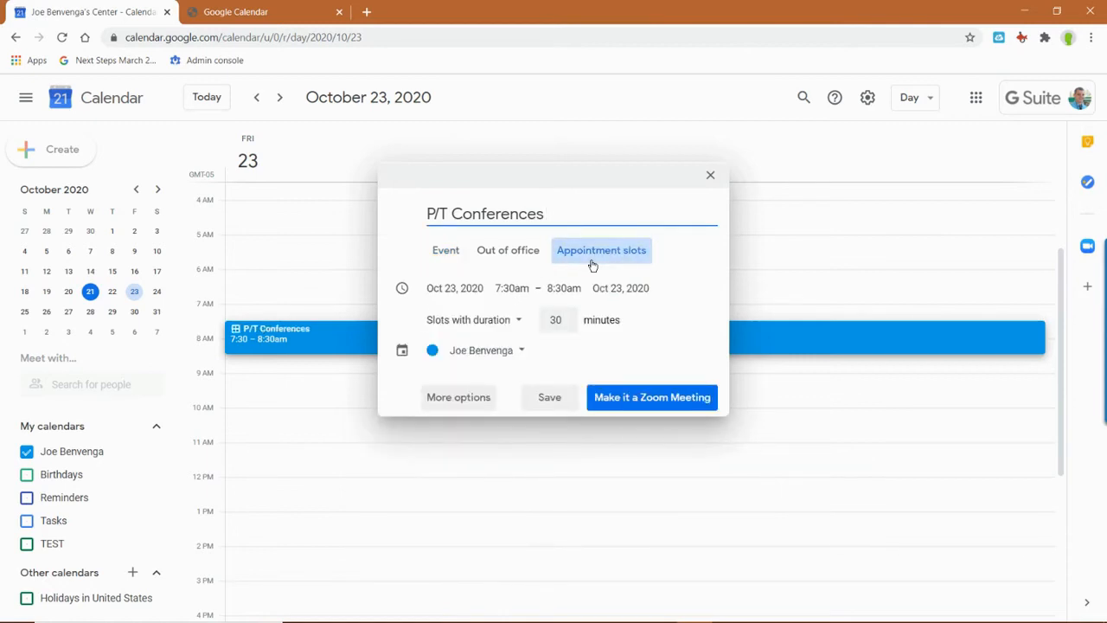
Set the P/T Conferences end time to 11:00am and save the appointment slots
{"action": "left_click", "coordinate": [571, 290]}
{"action": "scroll", "coordinate": [588, 345], "scroll_direction": "down", "scroll_amount": 1}
{"action": "scroll", "coordinate": [585, 375], "scroll_direction": "down", "scroll_amount": 1}
{"action": "left_click", "coordinate": [588, 385]}
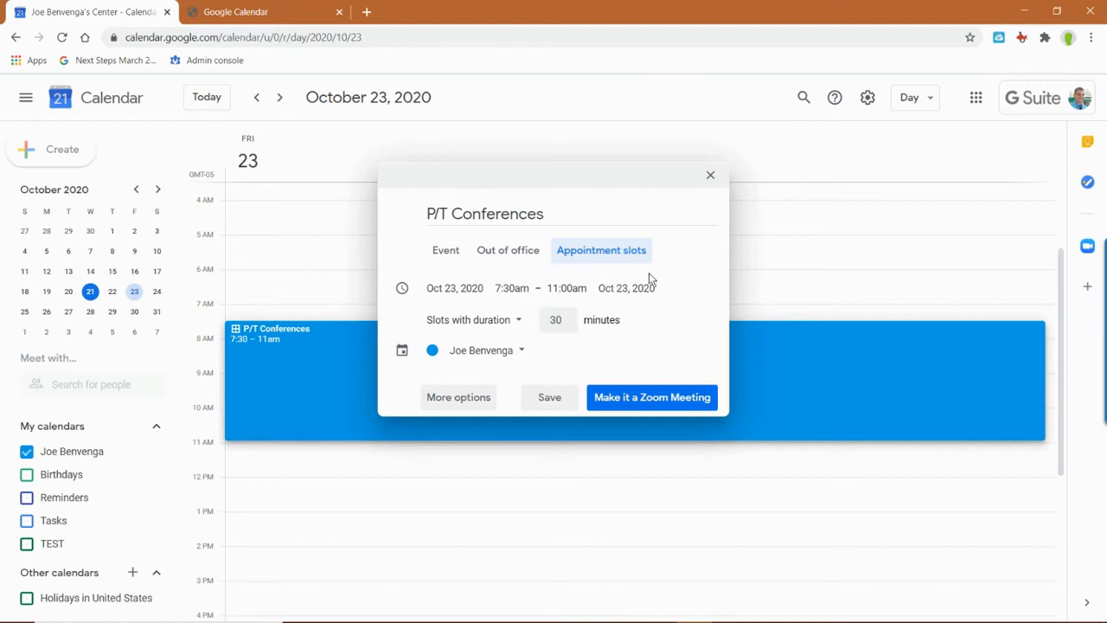
{"action": "left_click", "coordinate": [558, 402]}
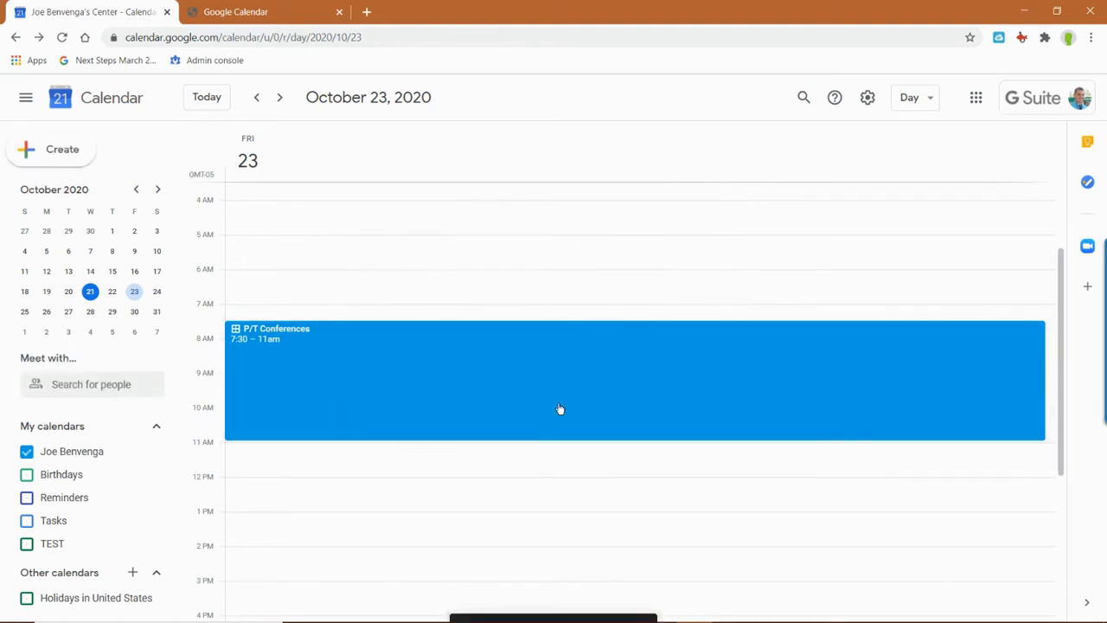
Copy the appointment page link from the P/T Conferences details and open that page
{"action": "left_click", "coordinate": [506, 408]}
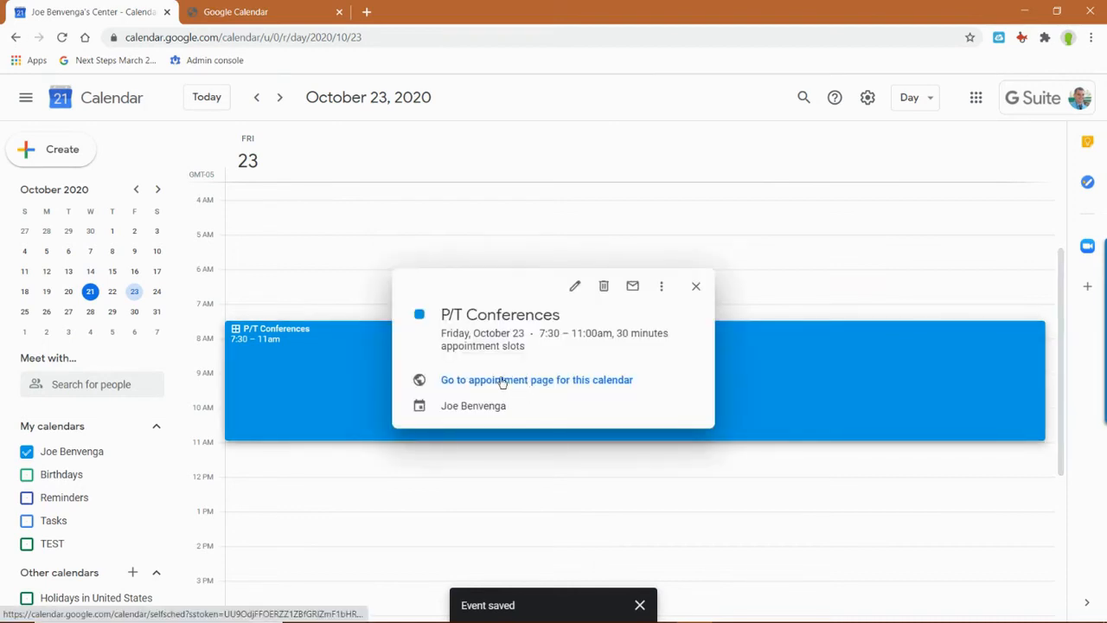
{"action": "right_click", "coordinate": [501, 382]}
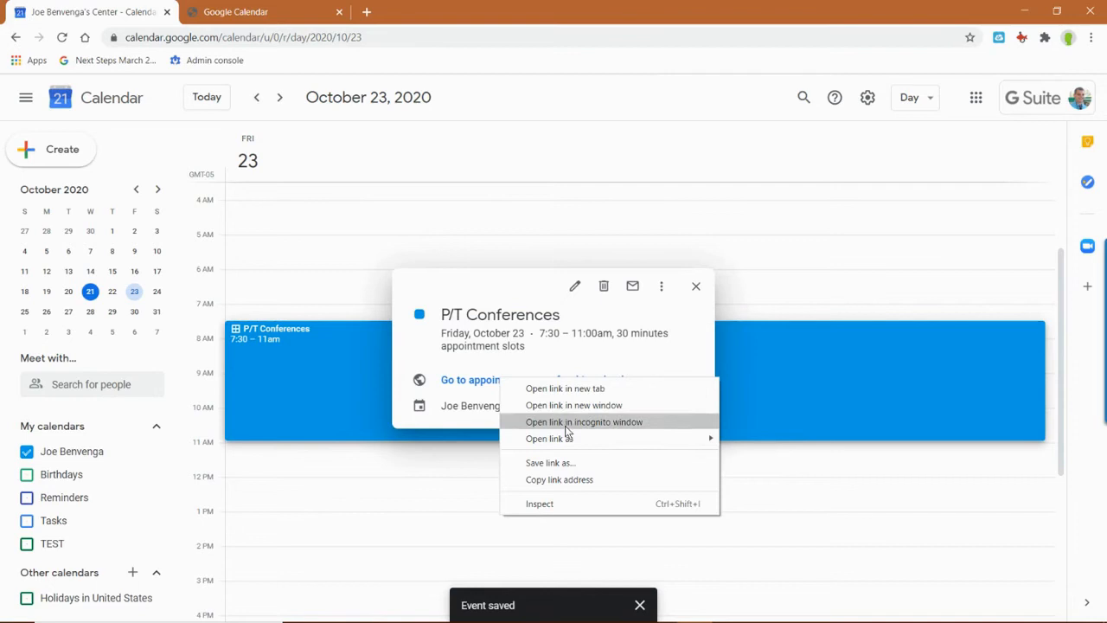
{"action": "left_click", "coordinate": [579, 481]}
{"action": "left_click", "coordinate": [555, 381]}
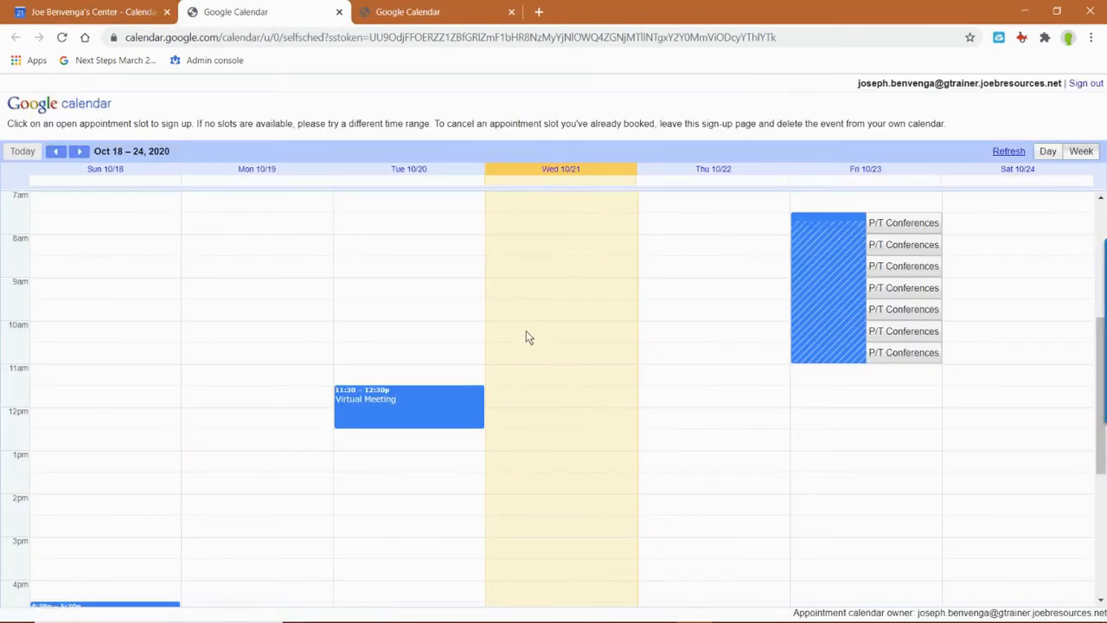
Load the copied appointment link in a new tab of the second browser window and book the 7:30am P/T Conferences slot on Friday 10/23
{"action": "key", "text": "super+Left"}
{"action": "left_click", "coordinate": [750, 18]}
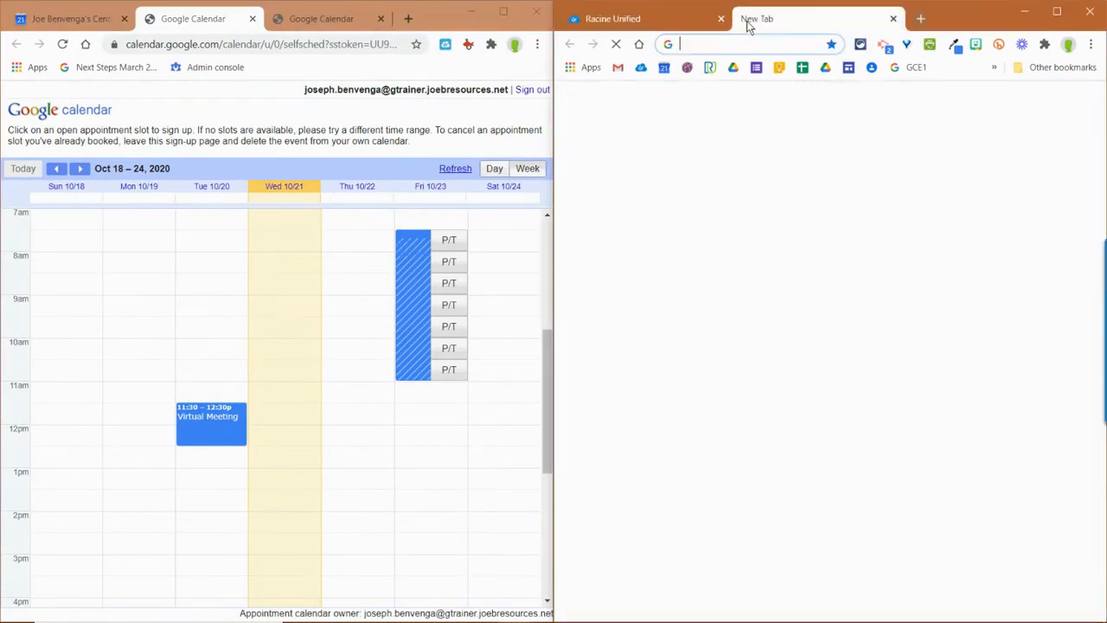
{"action": "key", "text": "ctrl+v"}
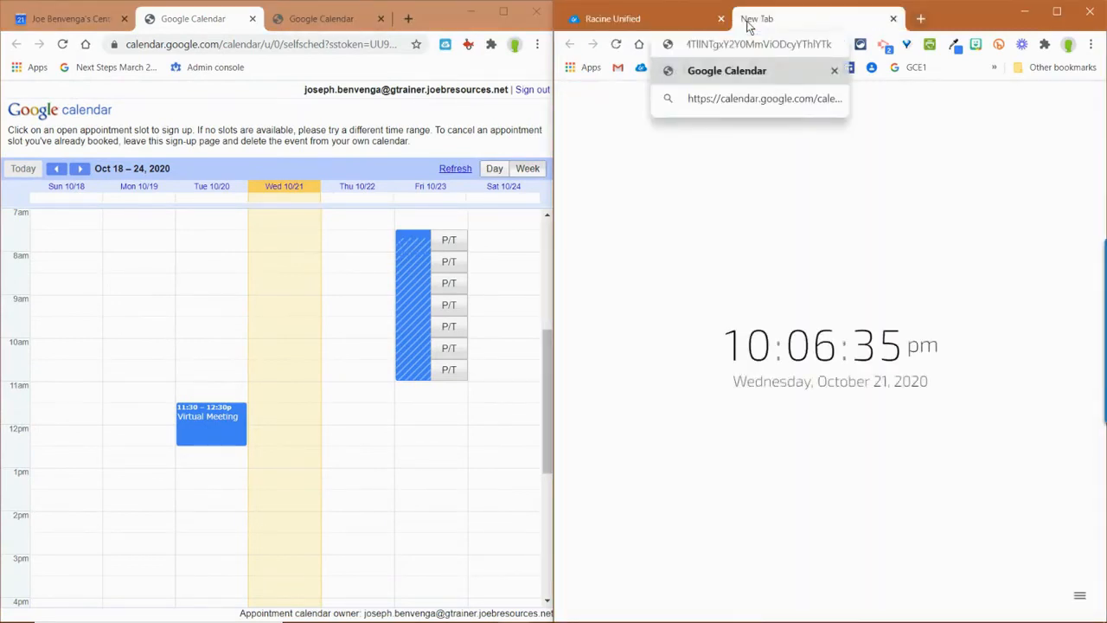
{"action": "key", "text": "Return"}
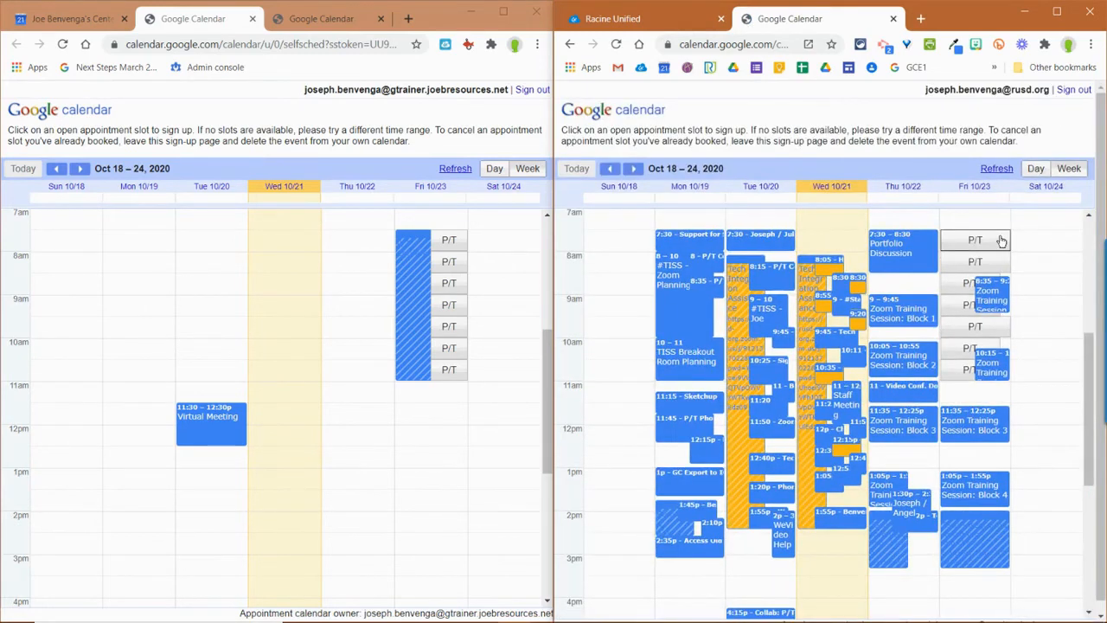
{"action": "left_click", "coordinate": [1000, 241]}
{"action": "left_click", "coordinate": [657, 446]}
Return to the owner's October 23 calendar in the enlarged window and view the details of the booked 7:30am P/T Conferences appointment
{"action": "left_click", "coordinate": [503, 11]}
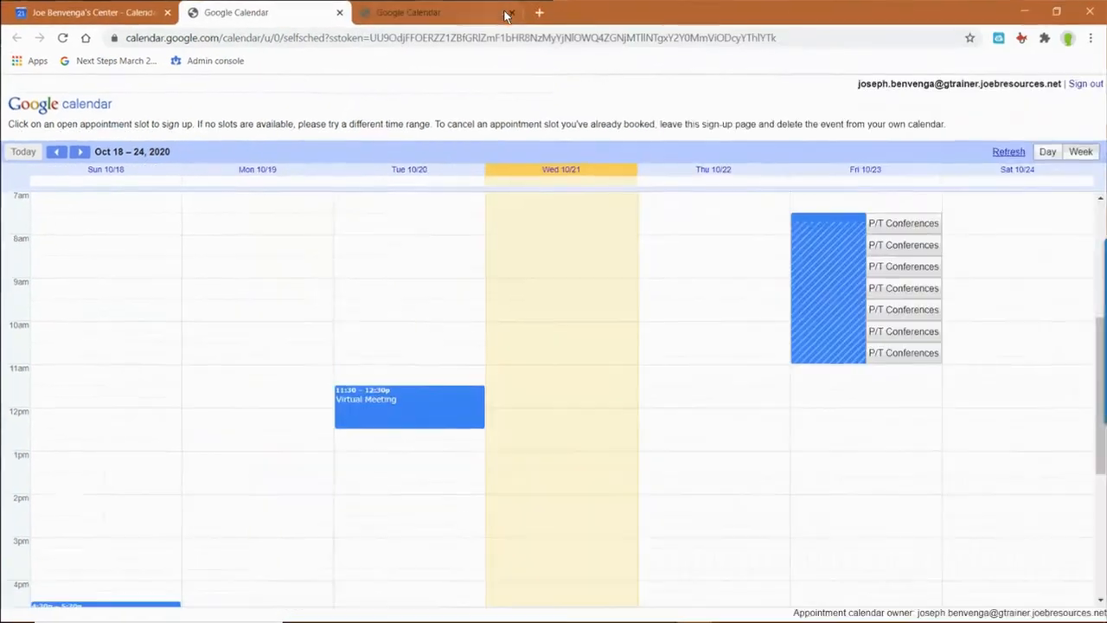
{"action": "left_click", "coordinate": [130, 13]}
{"action": "left_click", "coordinate": [784, 271]}
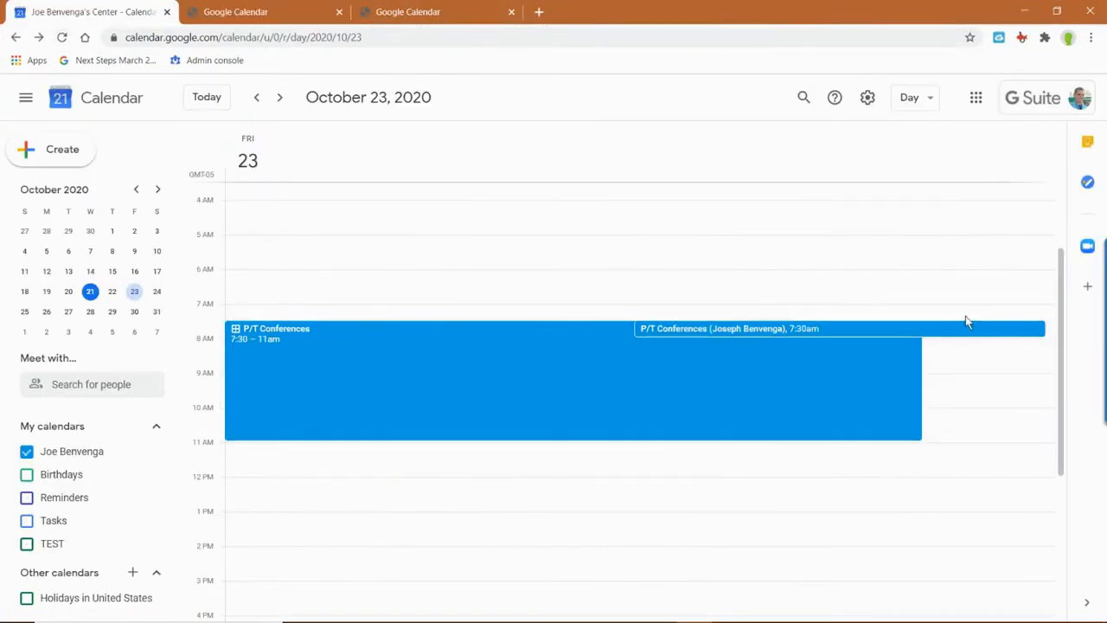
{"action": "left_click", "coordinate": [1011, 328]}
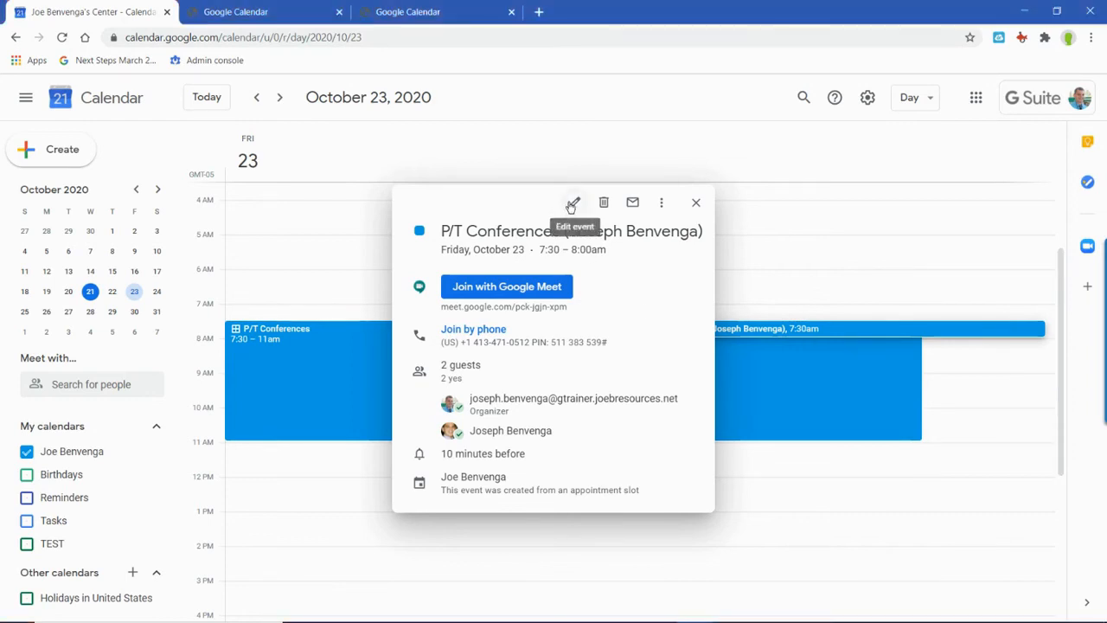
Open the booked 7:30am P/T Conferences appointment for editing, check its Google Meet and Zoom Meeting conferencing options, and close it without saving
{"action": "left_click", "coordinate": [570, 205]}
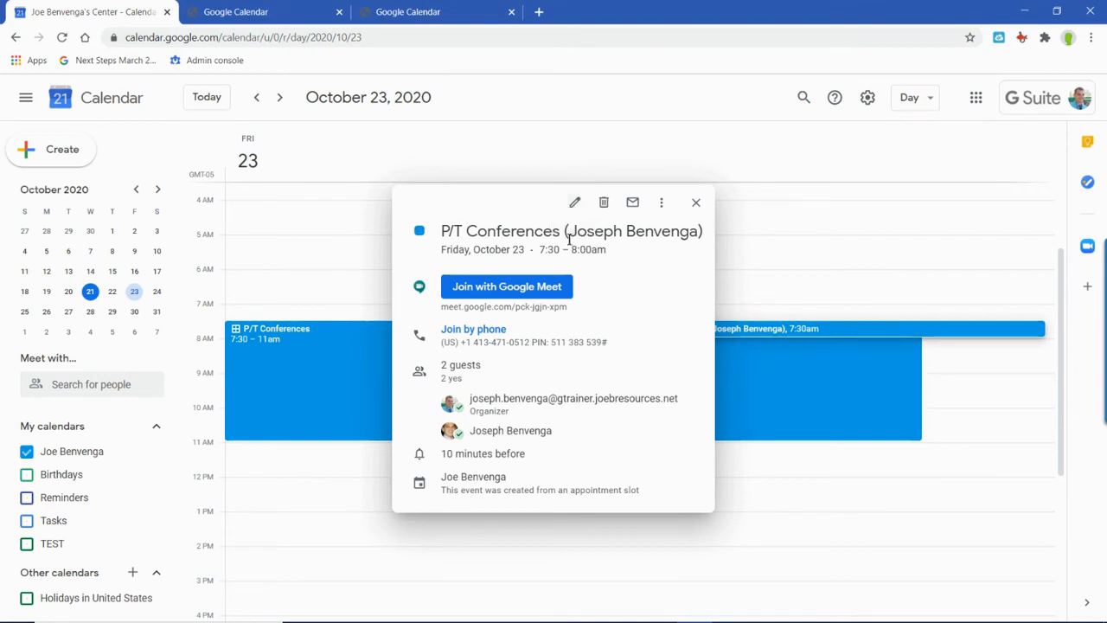
{"action": "left_click", "coordinate": [567, 208]}
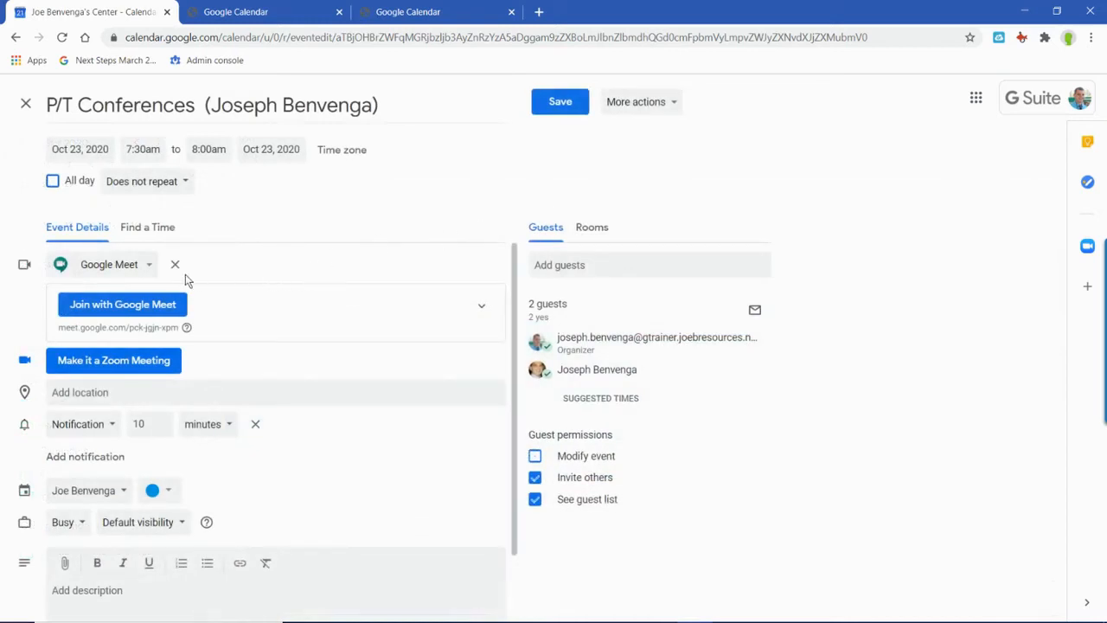
{"action": "left_click", "coordinate": [133, 271]}
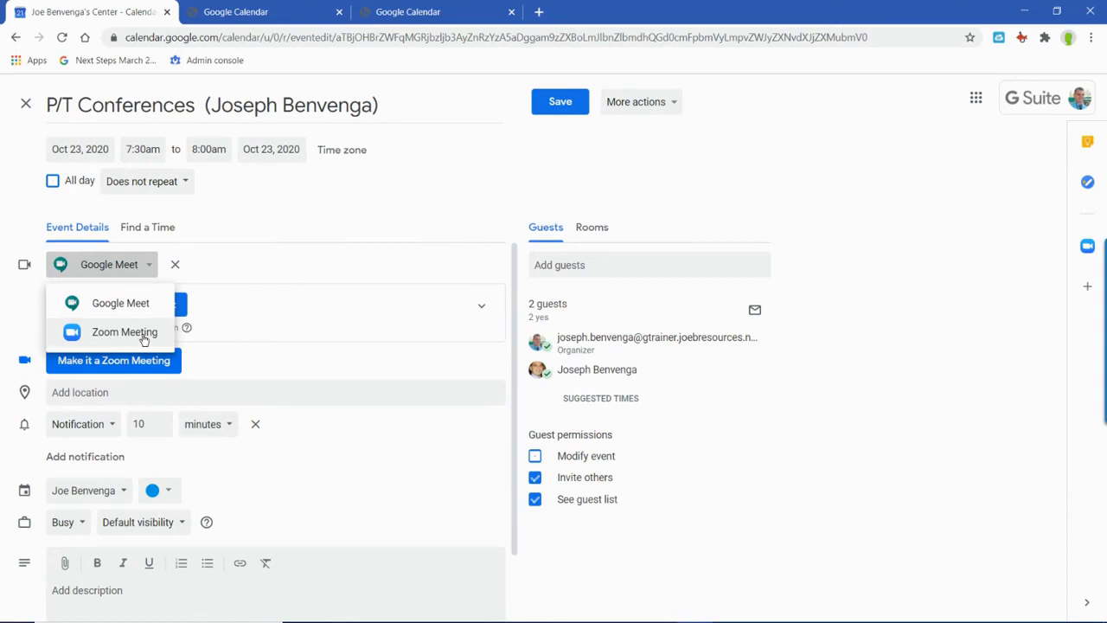
{"action": "left_click", "coordinate": [279, 224]}
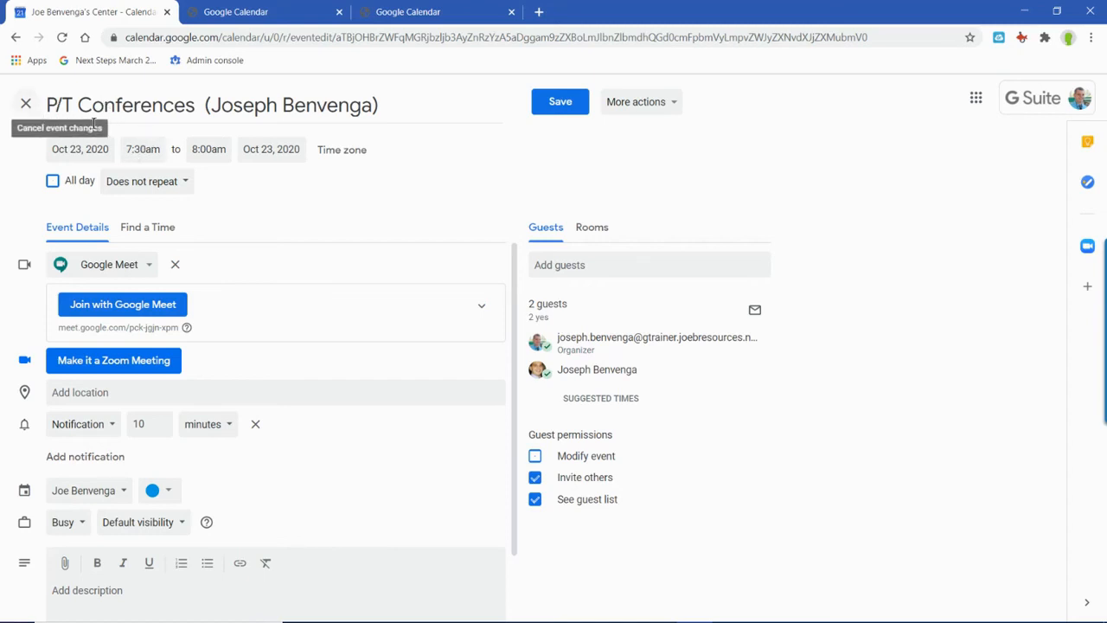
{"action": "left_click", "coordinate": [26, 103]}
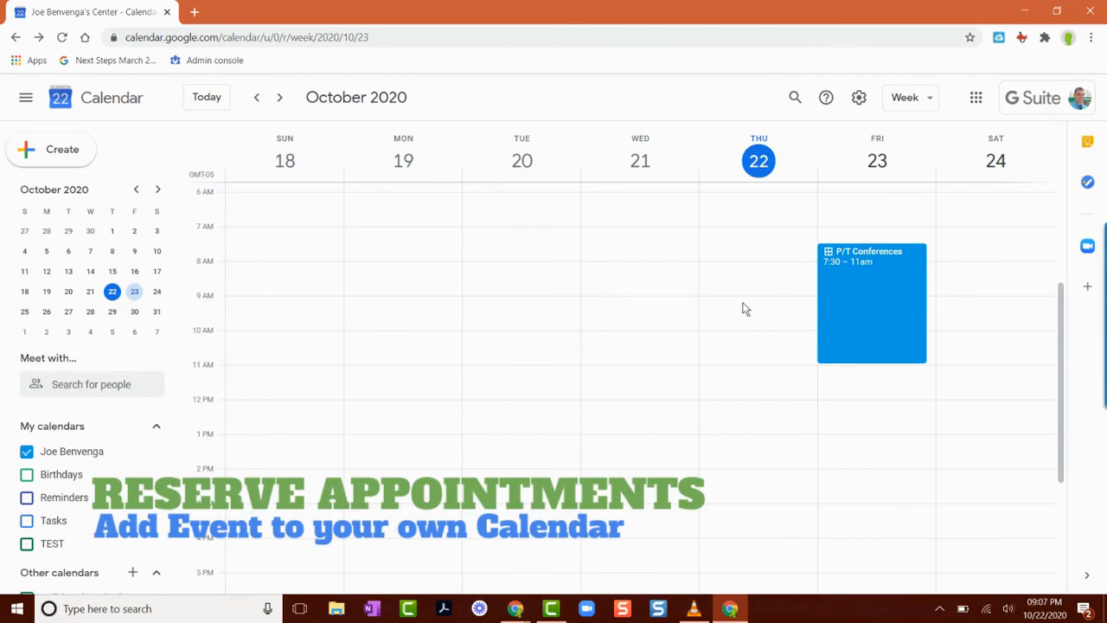
Open the calendar's appointment page from the details of the P/T Conferences slots on Friday, October 23
{"action": "left_click", "coordinate": [895, 305]}
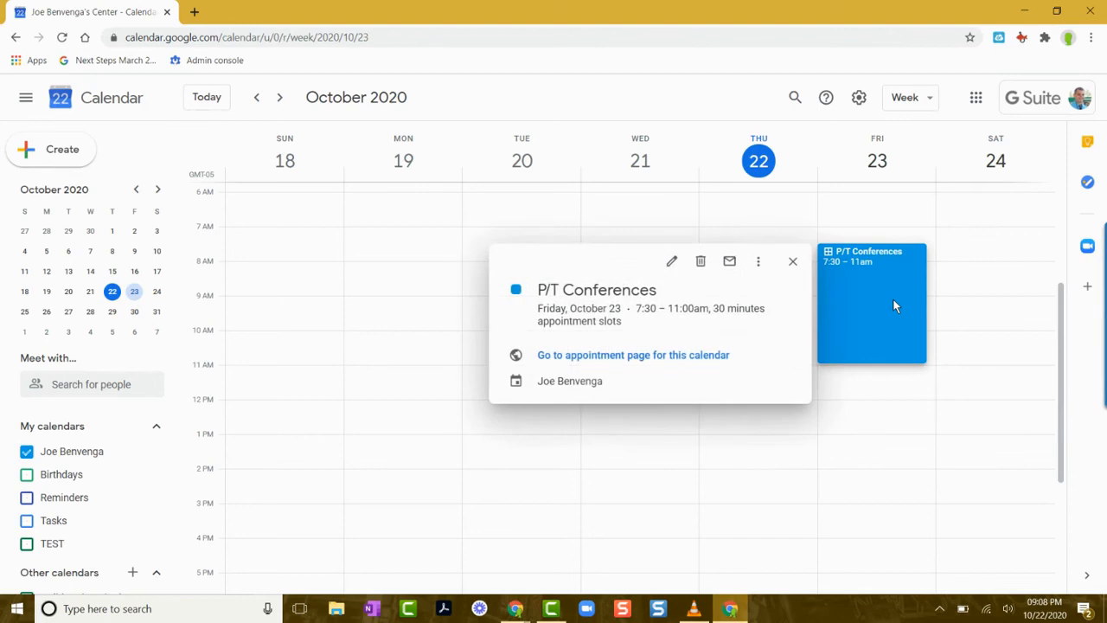
{"action": "left_click", "coordinate": [574, 358]}
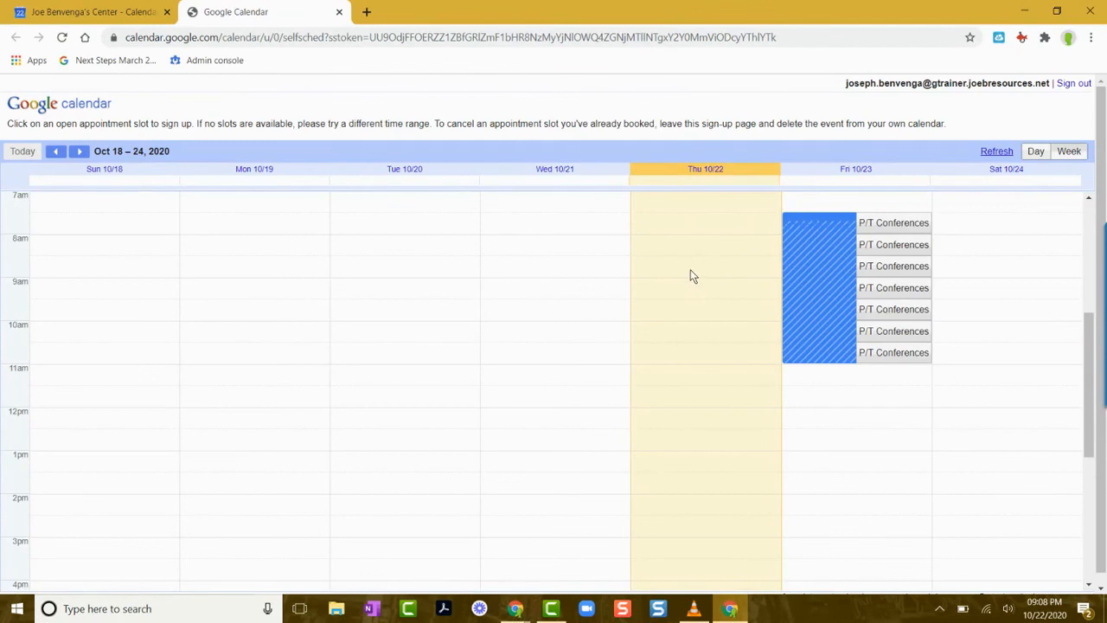
{"action": "scroll", "coordinate": [690, 276], "scroll_direction": "up", "scroll_amount": 2}
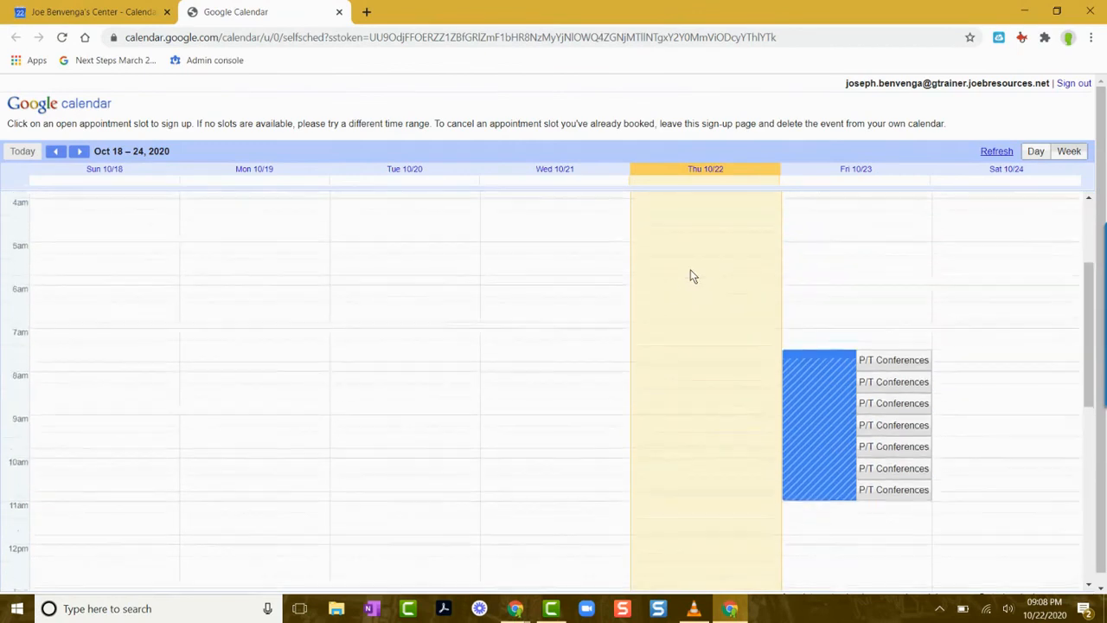
Book the 8:00am P/T Conferences slot on Friday 10/23, replacing its title with "Phone Call with" and the person's name, and dismiss the confirmation
{"action": "left_click", "coordinate": [876, 385]}
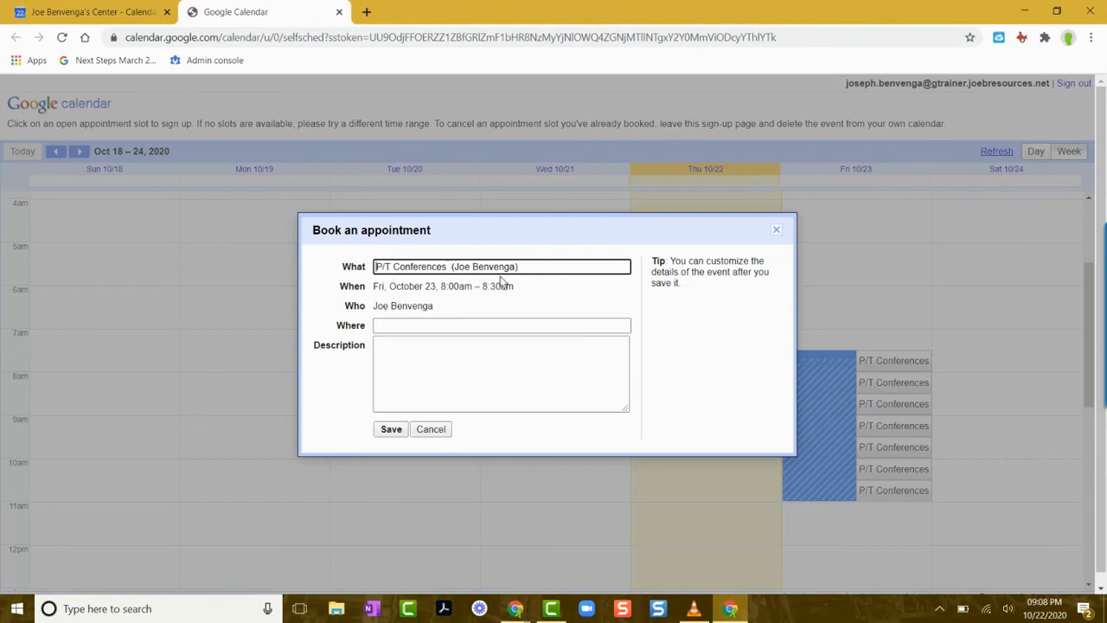
{"action": "left_click_drag", "start_coordinate": [517, 268], "coordinate": [325, 269]}
{"action": "type", "text": "P"}
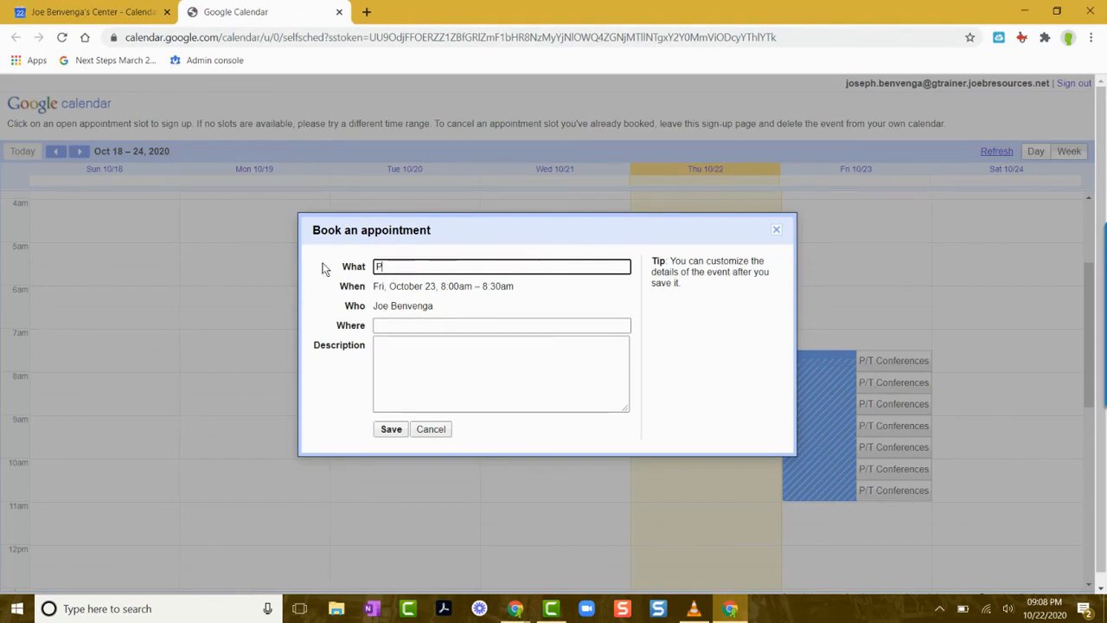
{"action": "type", "text": "hone Call with Mr. John"}
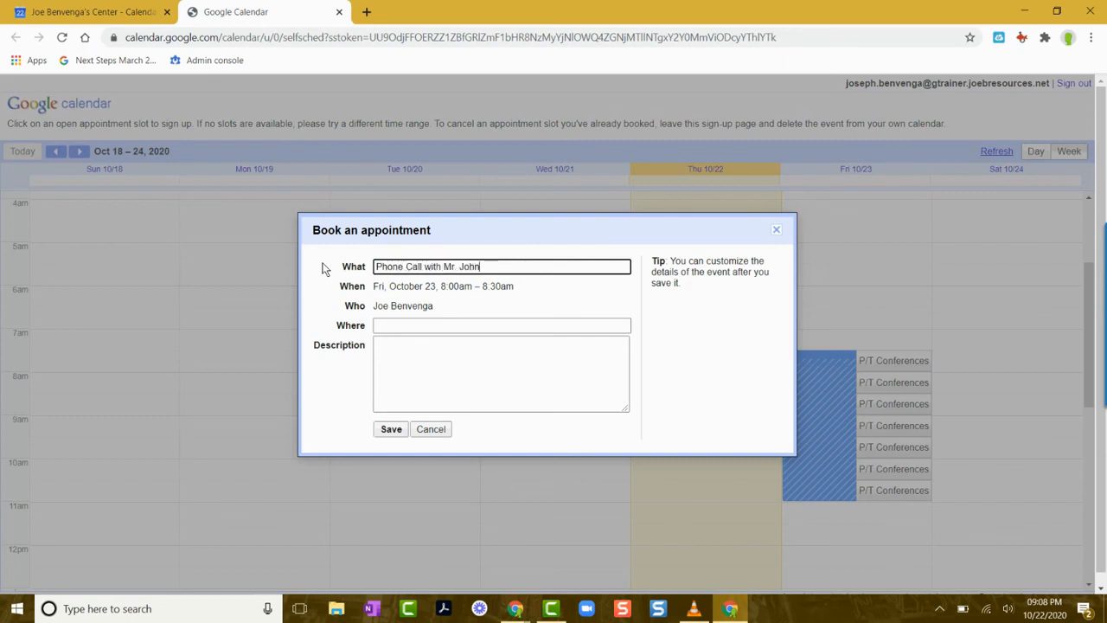
{"action": "left_click", "coordinate": [391, 429]}
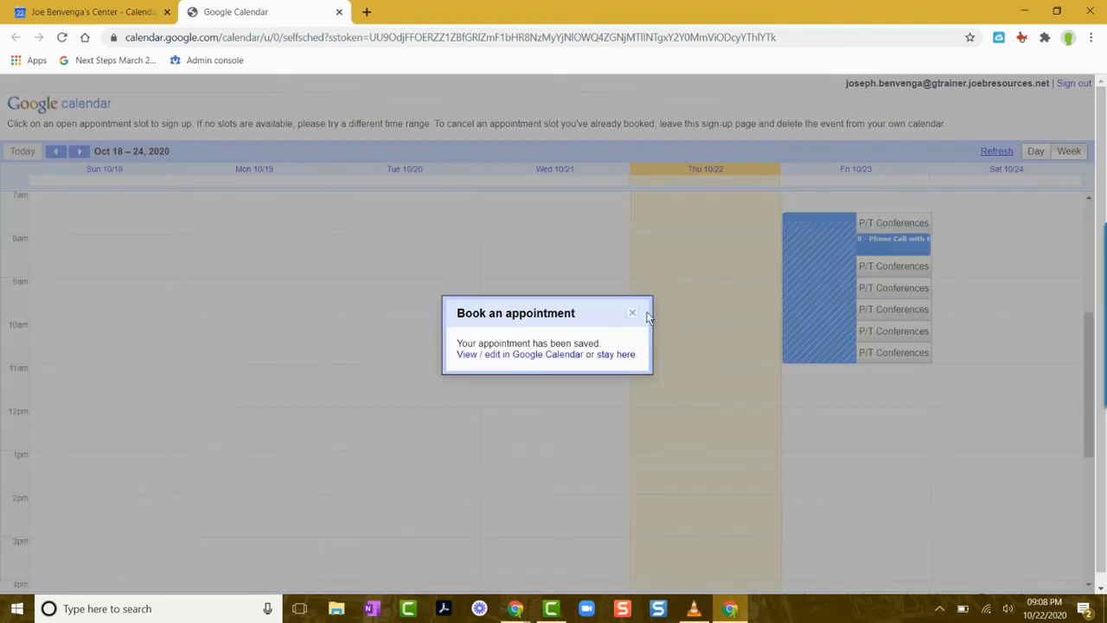
{"action": "left_click", "coordinate": [633, 314]}
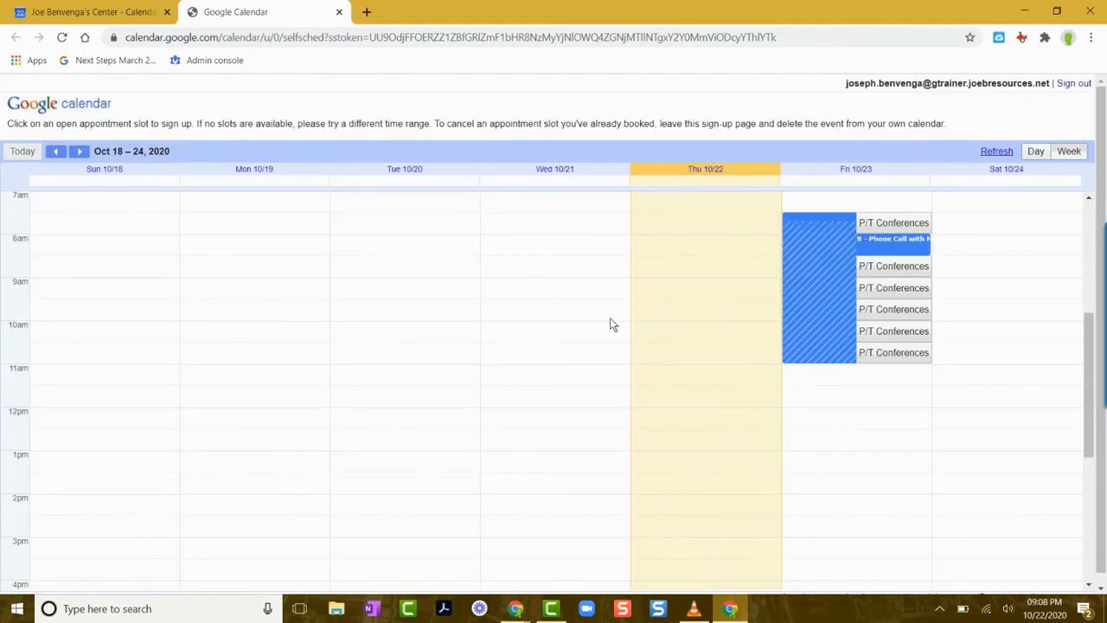